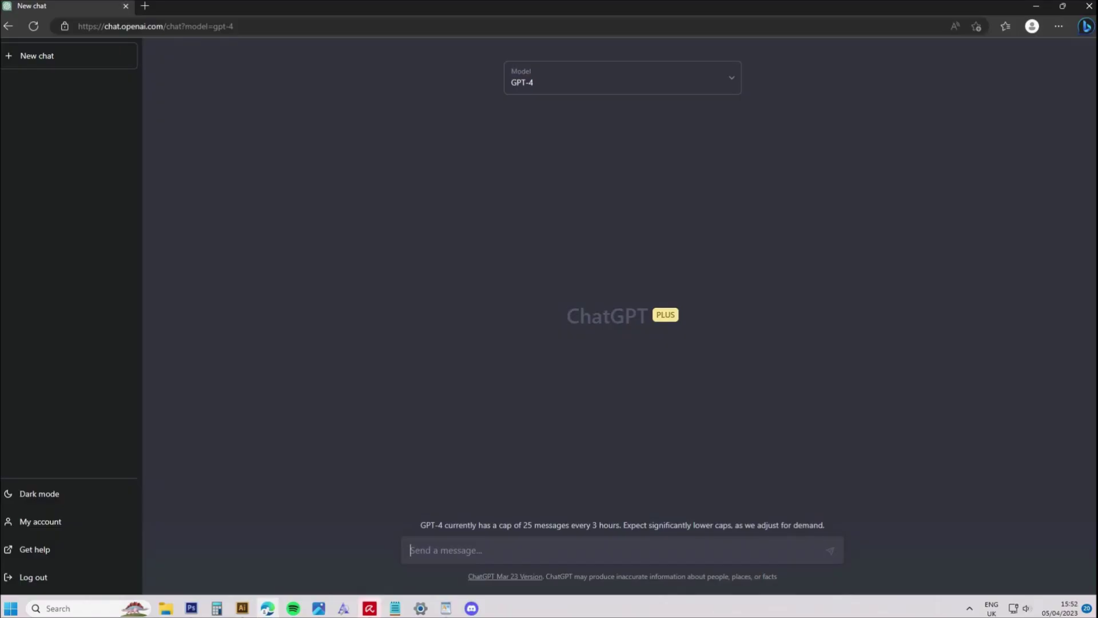
# Step: Ask ChatGPT for '10 names for my coffee shop' and select 'The Lively Latte' from the list
pyautogui.write('10')
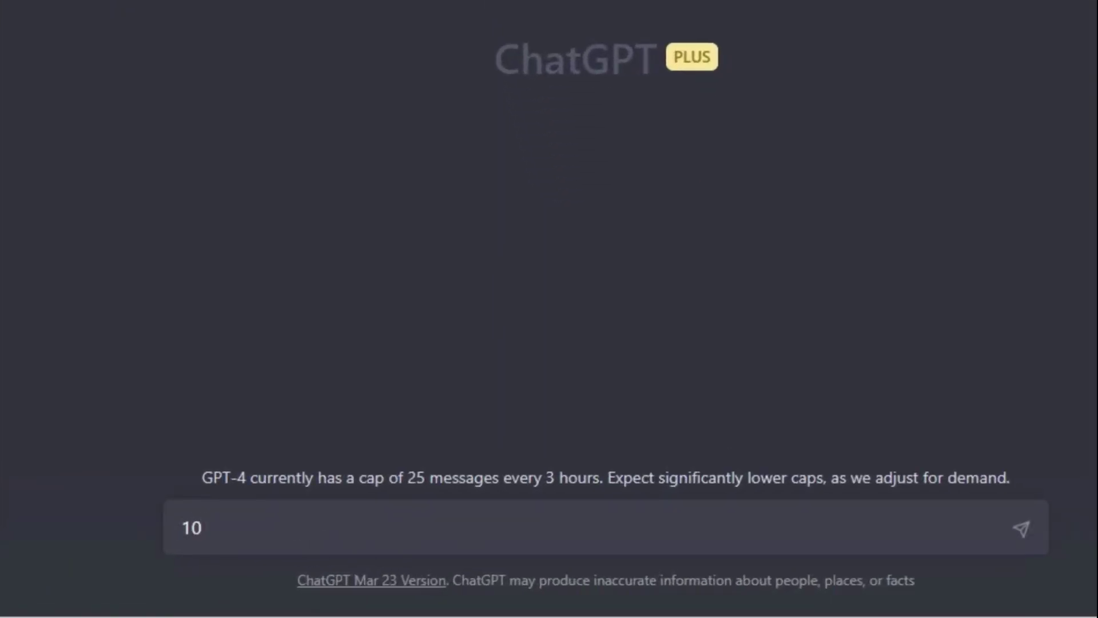
pyautogui.write(' names for my coffee shop')
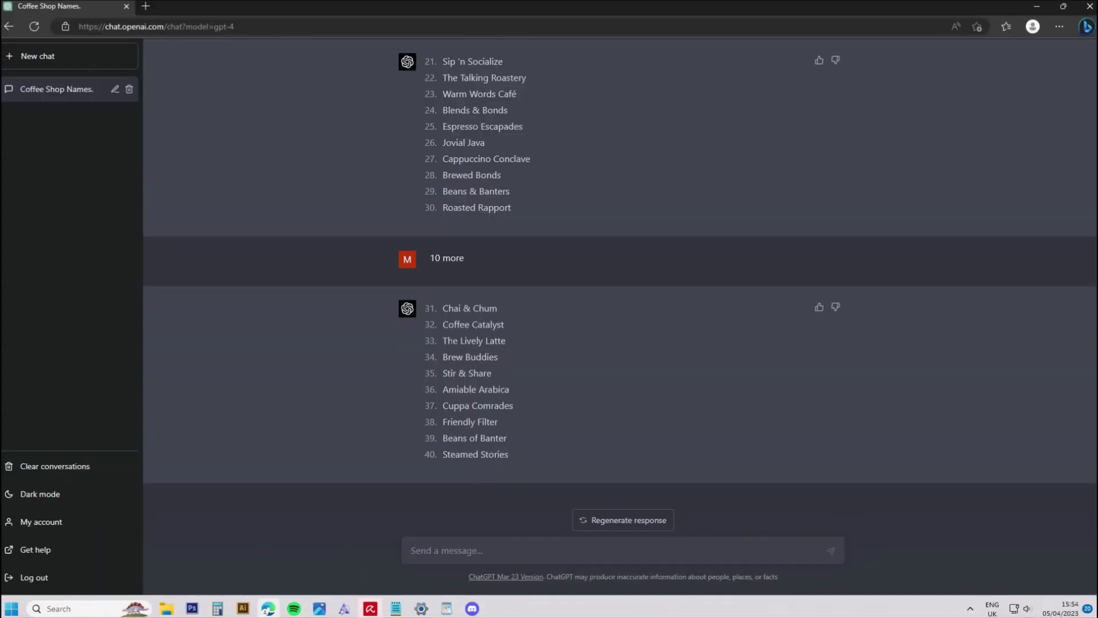
pyautogui.moveTo(506, 340); pyautogui.dragTo(443, 341)
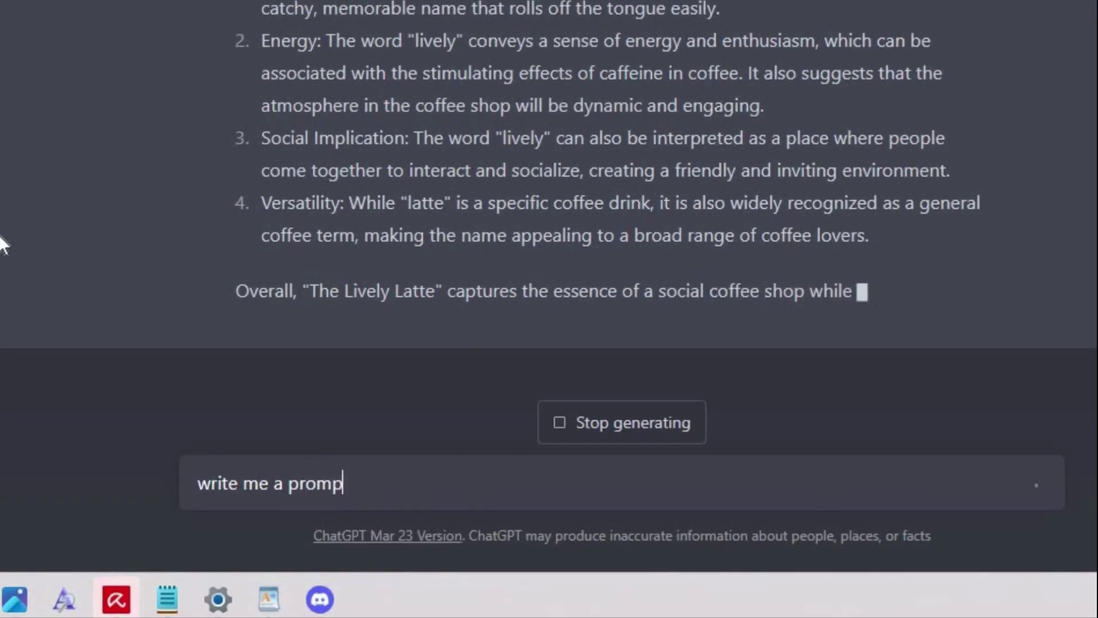
# Step: Ask ChatGPT for a Midjourney logo prompt for The Lively Latte and select the generated prompt
pyautogui.write('t for ')
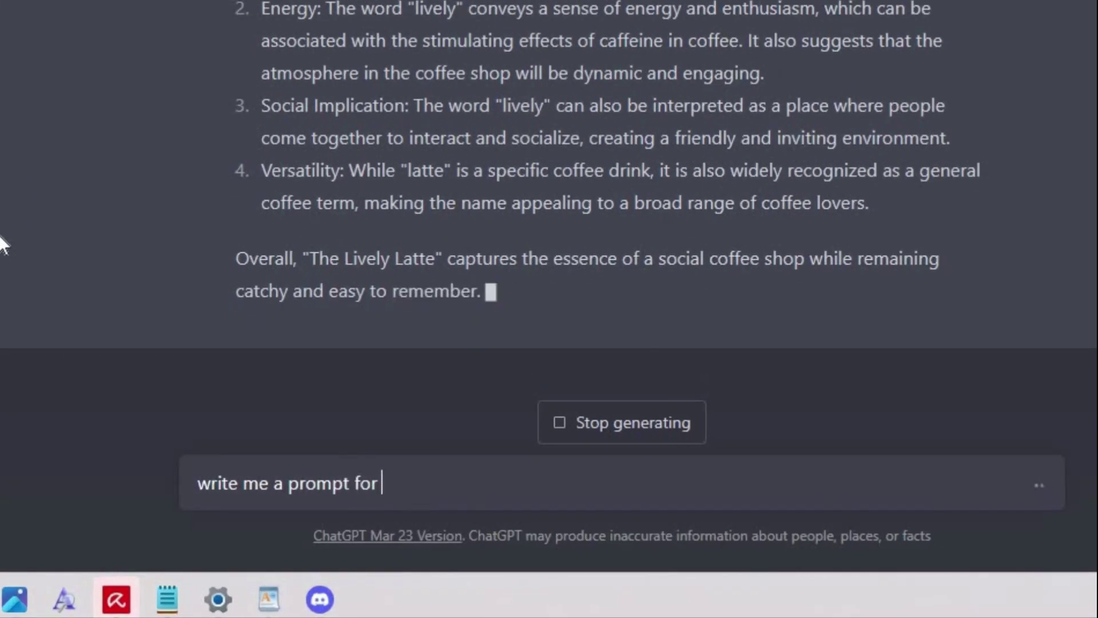
pyautogui.write('midjourney ai to generate a logo for this name')
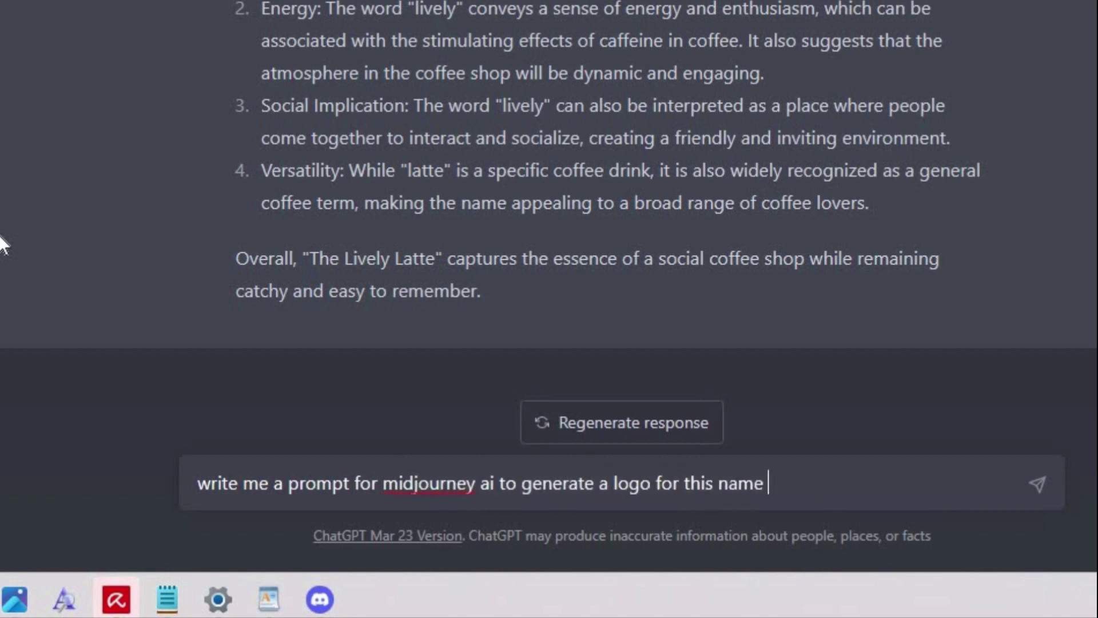
pyautogui.press('Return')
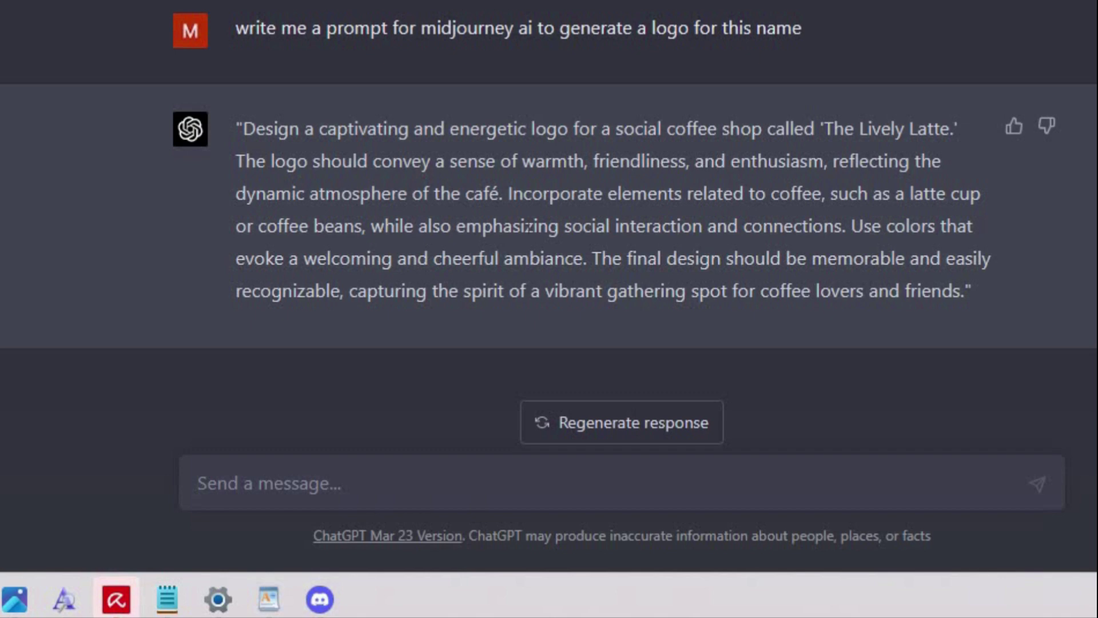
pyautogui.moveTo(242, 129); pyautogui.dragTo(967, 291)
pyautogui.hotkey('ctrl', 'c')
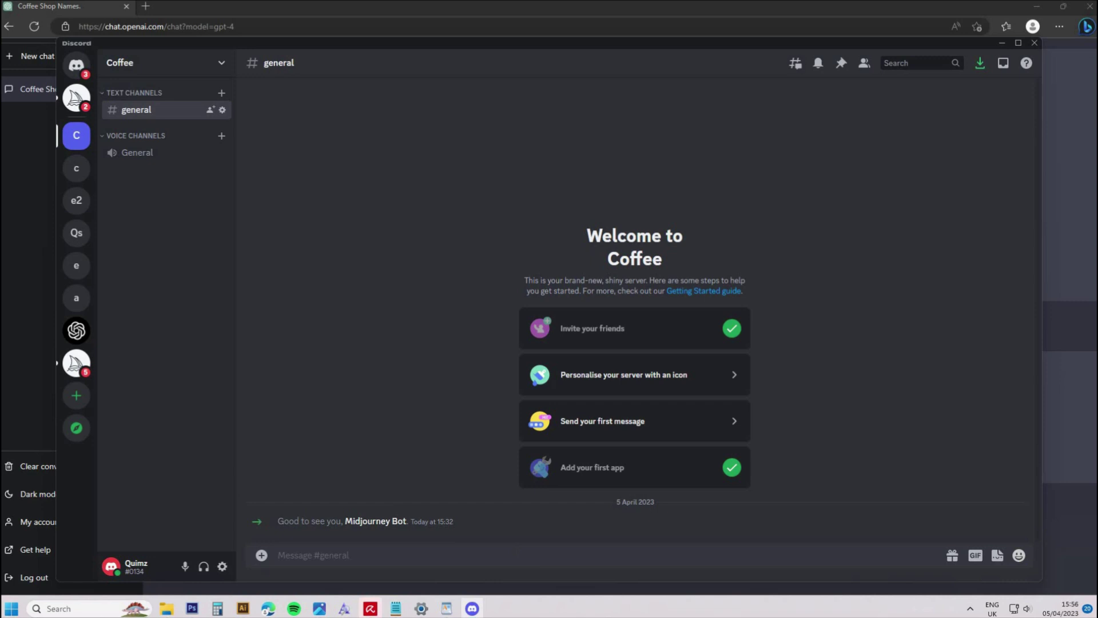
# Step: Run /settings for the Midjourney bot and switch the model to MJ version 4
pyautogui.write('/settings')
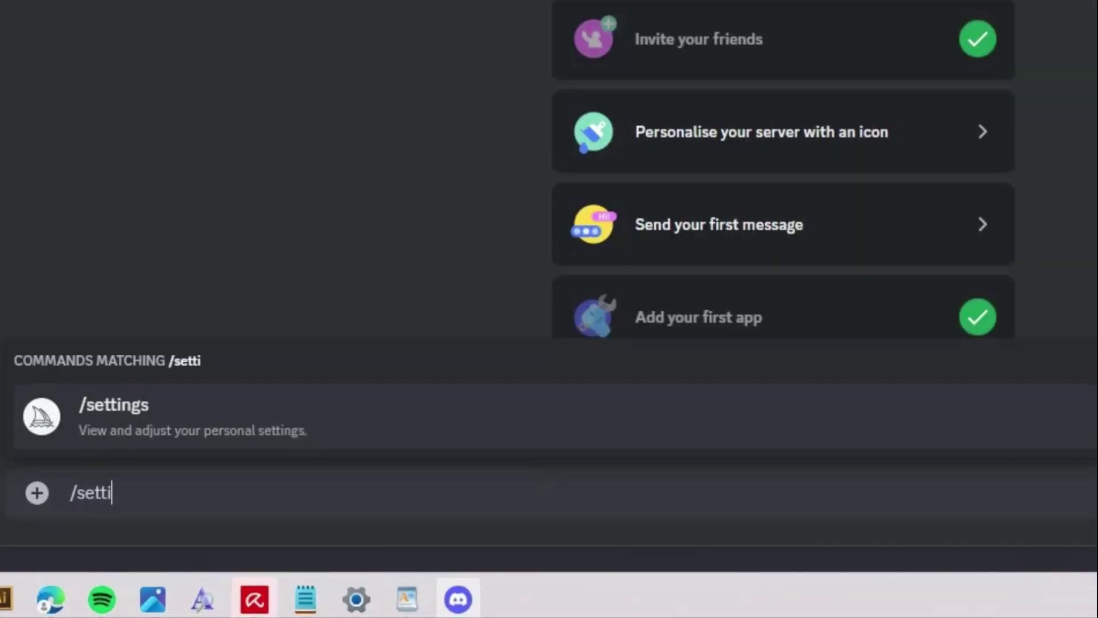
pyautogui.press('Return')
pyautogui.press('Return')
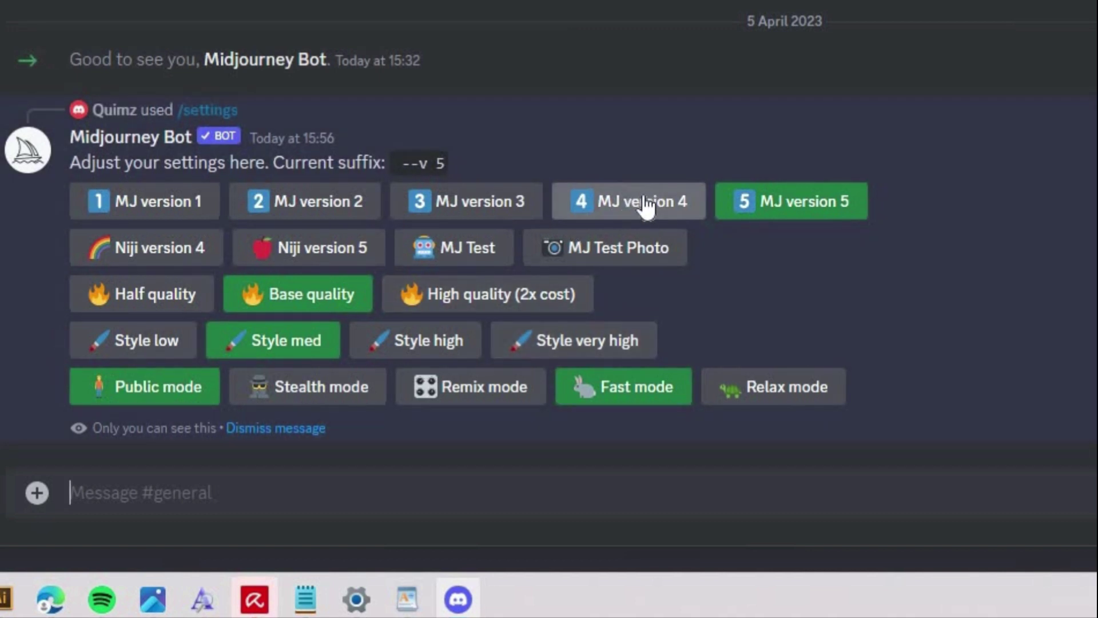
pyautogui.click(644, 206)
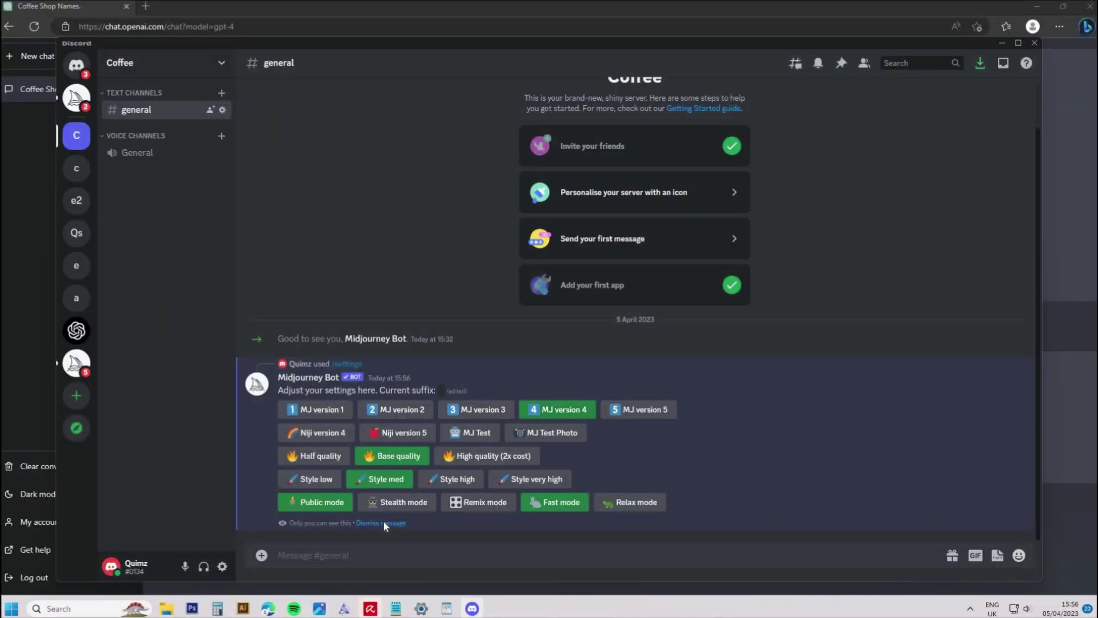
# Step: Run /imagine with the pasted ChatGPT logo prompt and upscale the fourth variation (U4)
pyautogui.click(275, 428)
pyautogui.write('/imag')
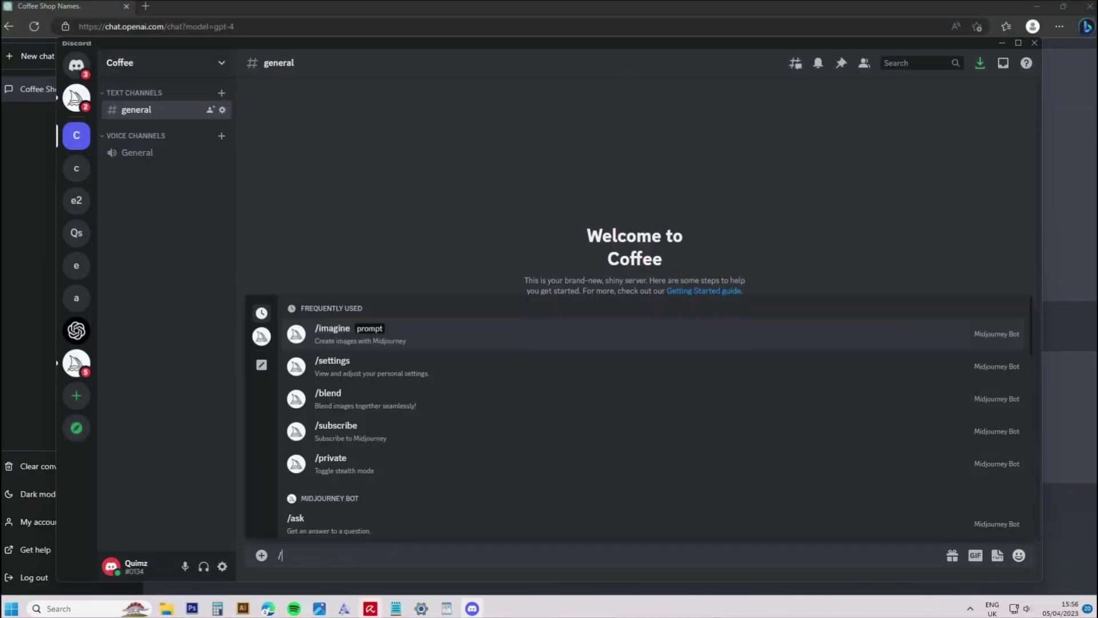
pyautogui.press('Tab')
pyautogui.hotkey('ctrl', 'v')
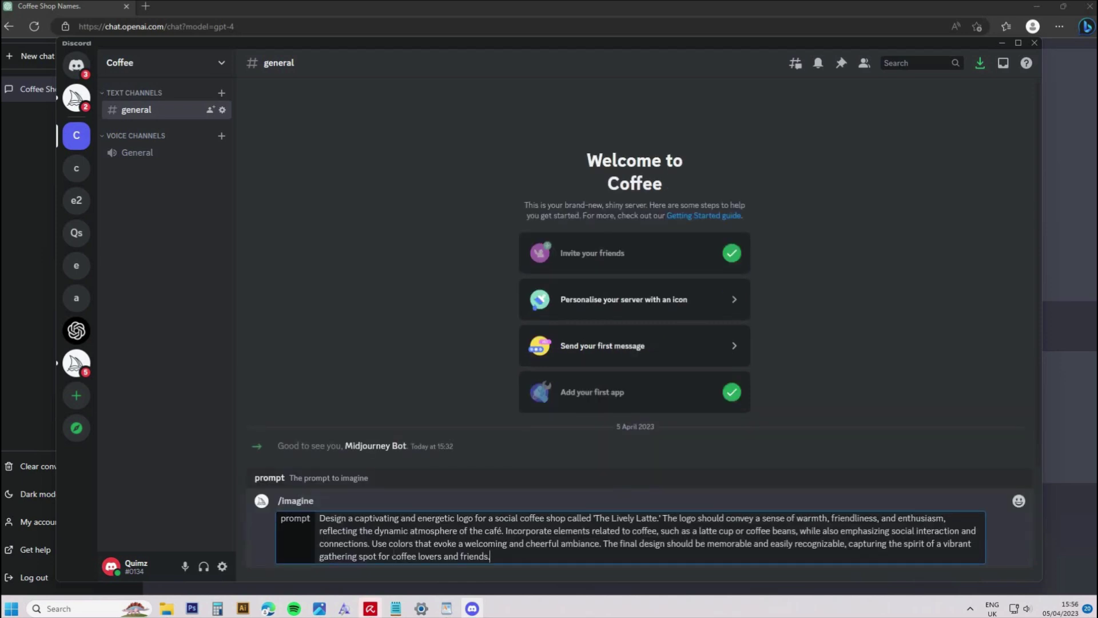
pyautogui.press('Return')
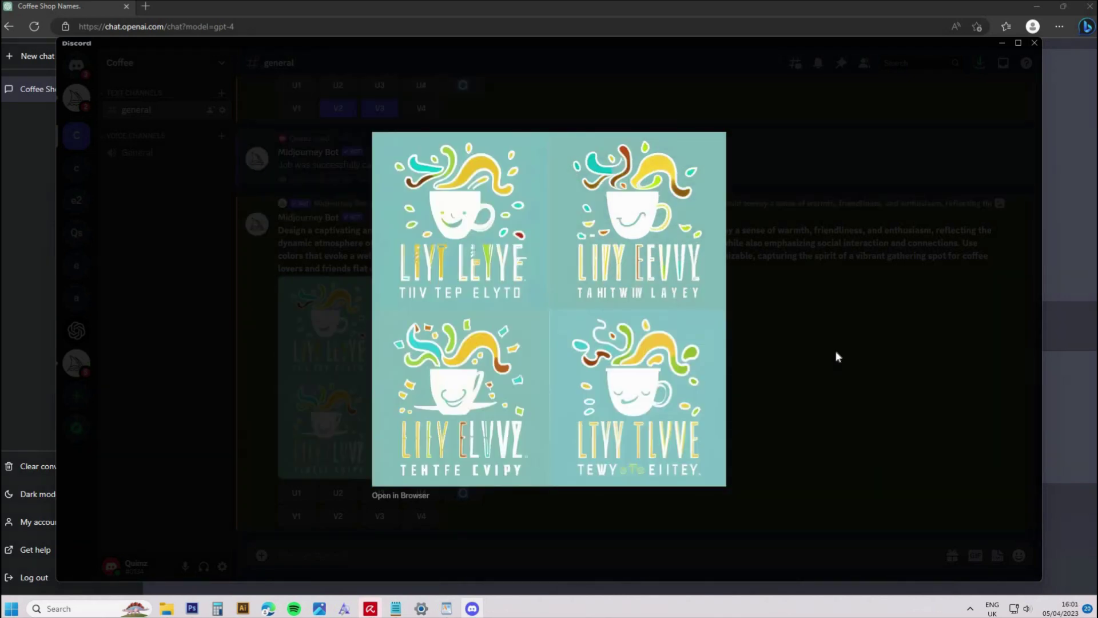
pyautogui.click(836, 351)
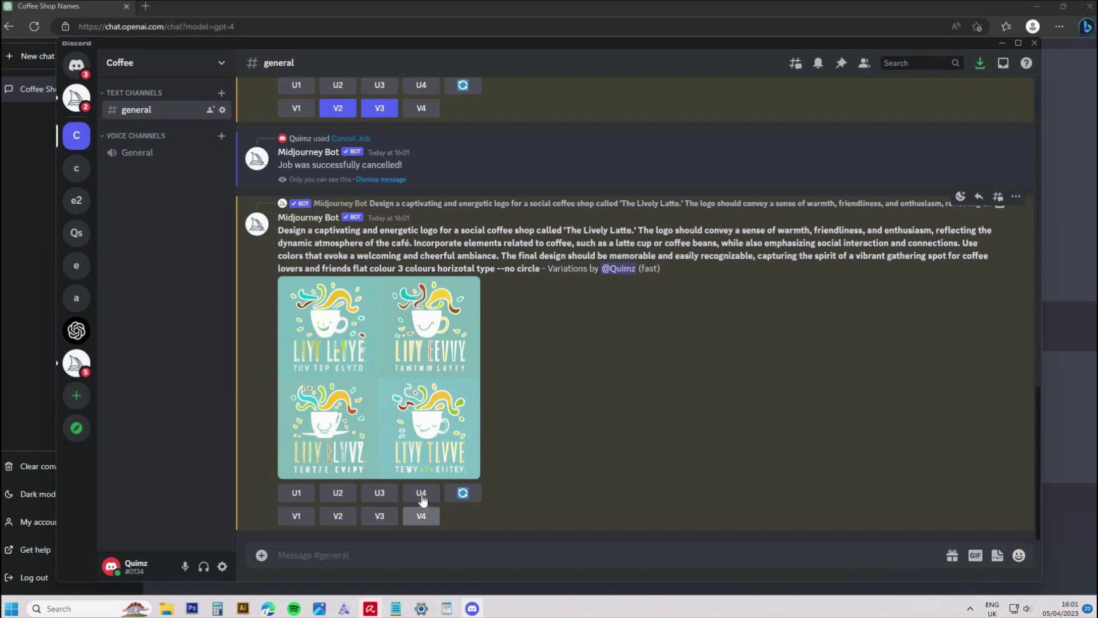
pyautogui.click(421, 497)
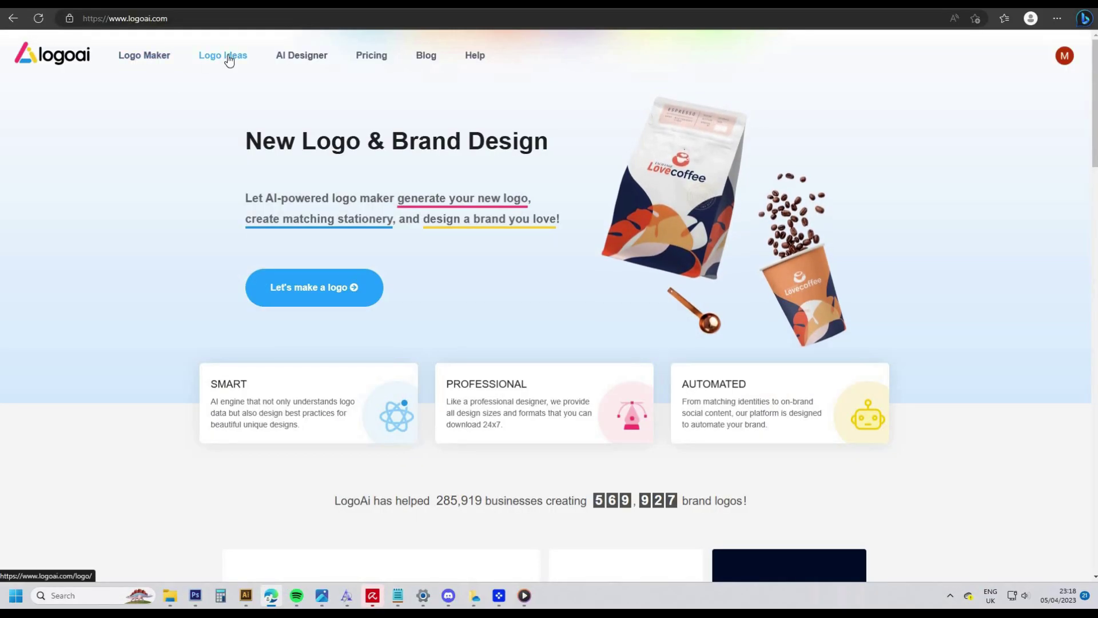
# Step: Start a LogoAI logo with name LivelyLatte and slogan 'Where coffee brews friendships'
pyautogui.click(333, 287)
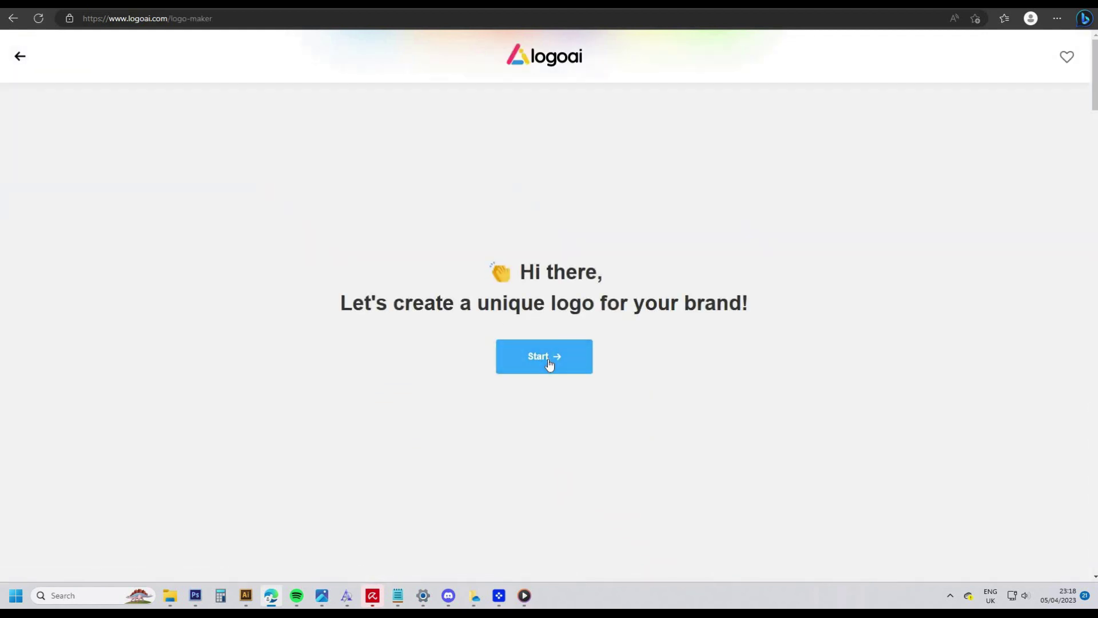
pyautogui.click(548, 359)
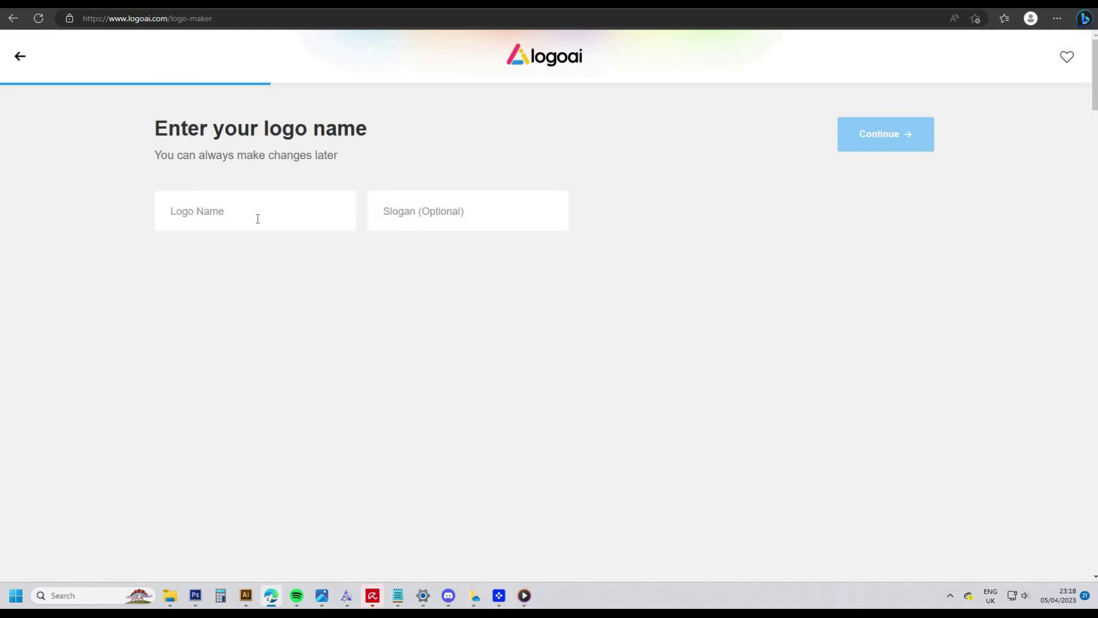
pyautogui.click(257, 218)
pyautogui.write('LivelyLatte')
pyautogui.click(423, 218)
pyautogui.write('WHERE COFFEE BREWS FRIENDSHIPS')
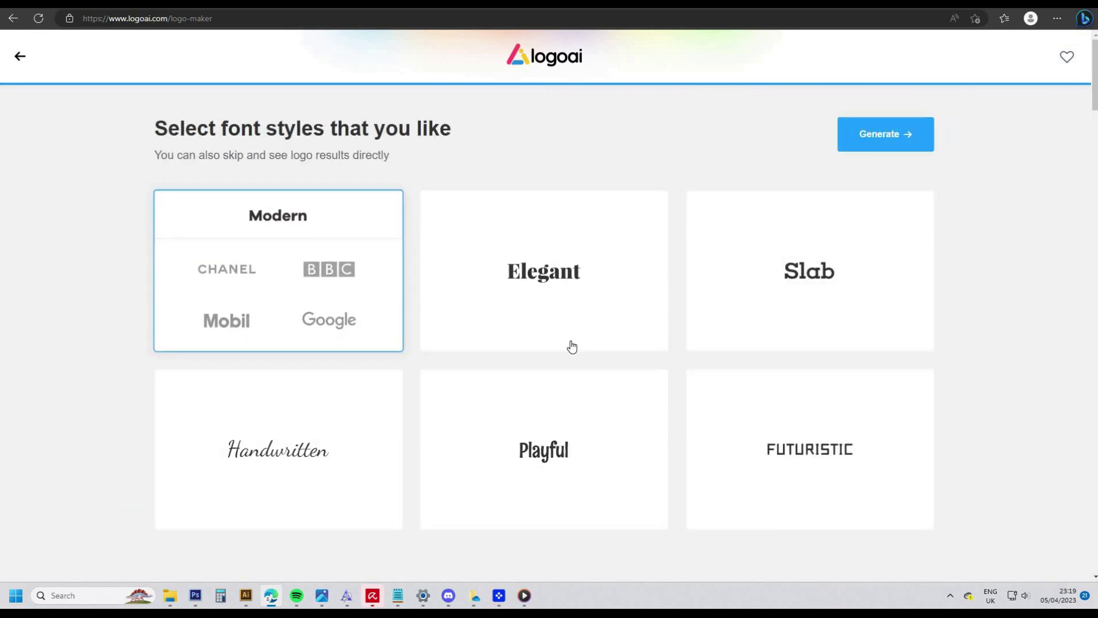
# Step: Choose the Playful font style, generate the logo, and check then close its pricing page
pyautogui.scroll(-3, 549, 301)
pyautogui.click(489, 295)
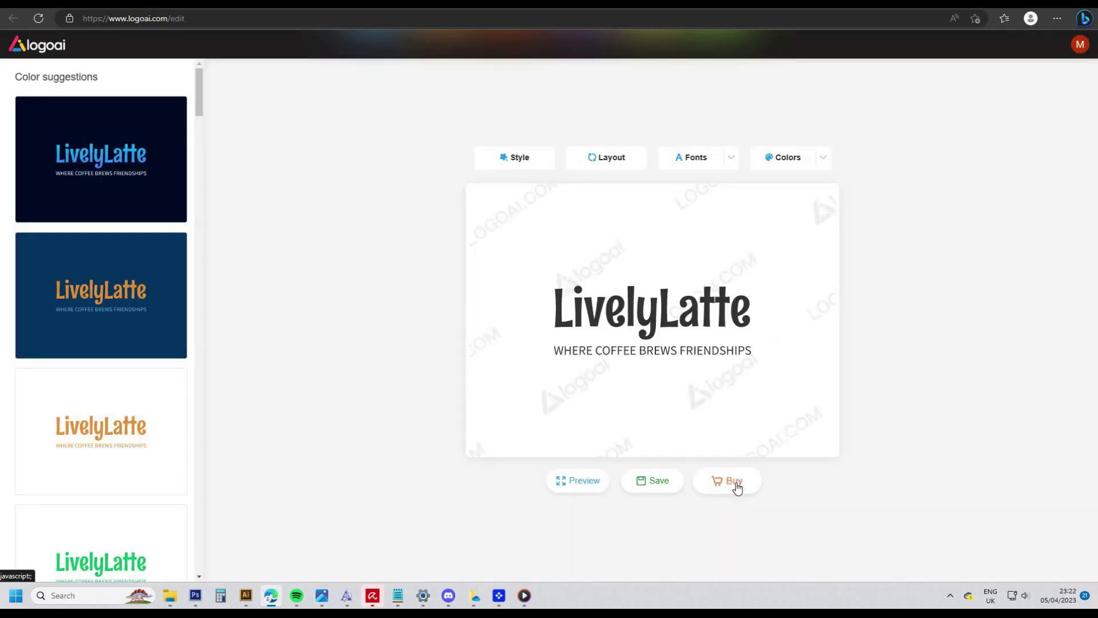
pyautogui.click(736, 482)
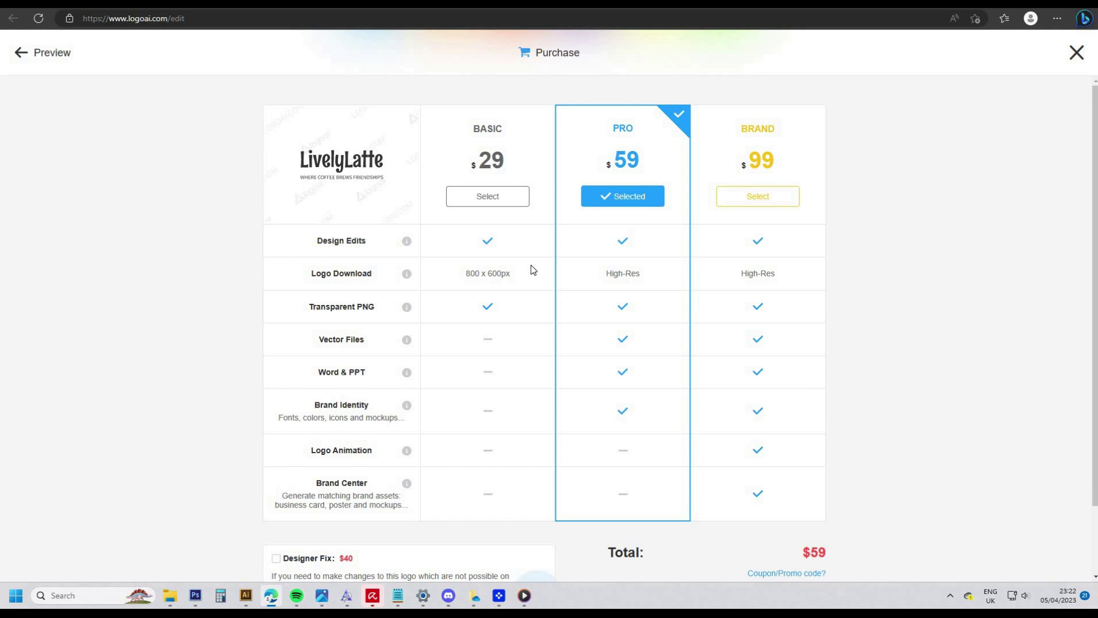
pyautogui.click(1077, 53)
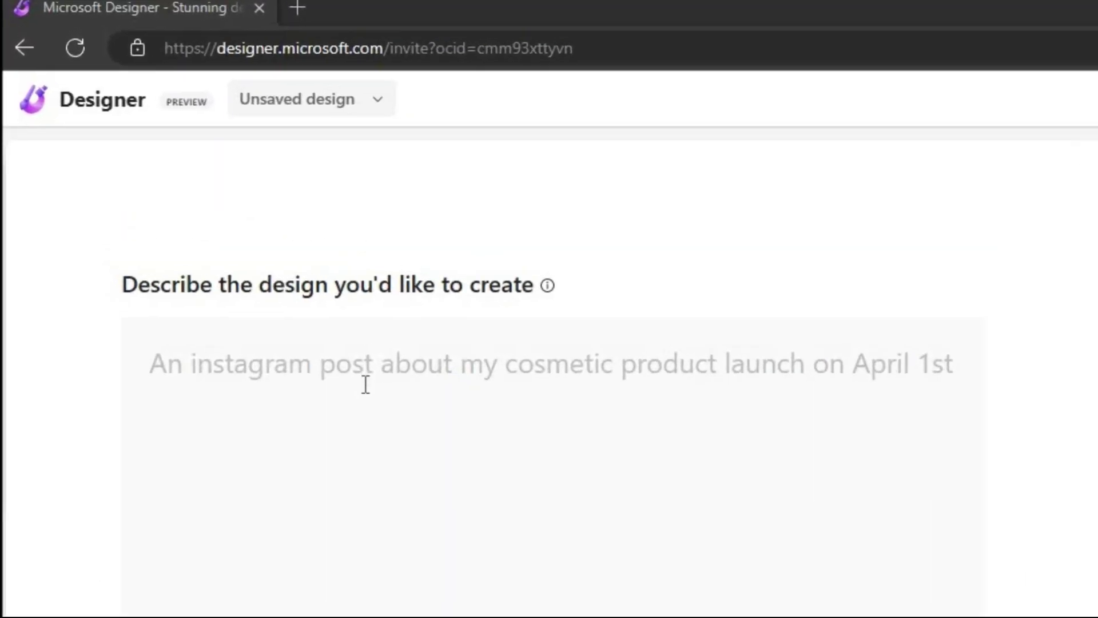
# Step: Generate designs for 'Animated instagram advert for coffee shop slogan is Where coffee brews friendships', adding 'make it social and friendly'
pyautogui.click(365, 384)
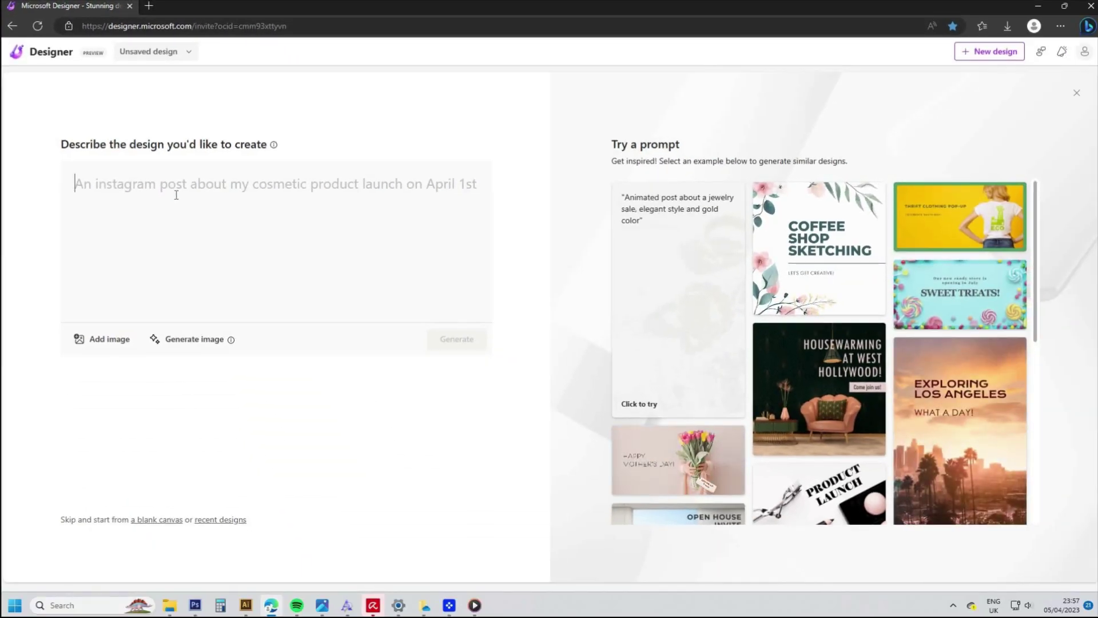
pyautogui.write('A')
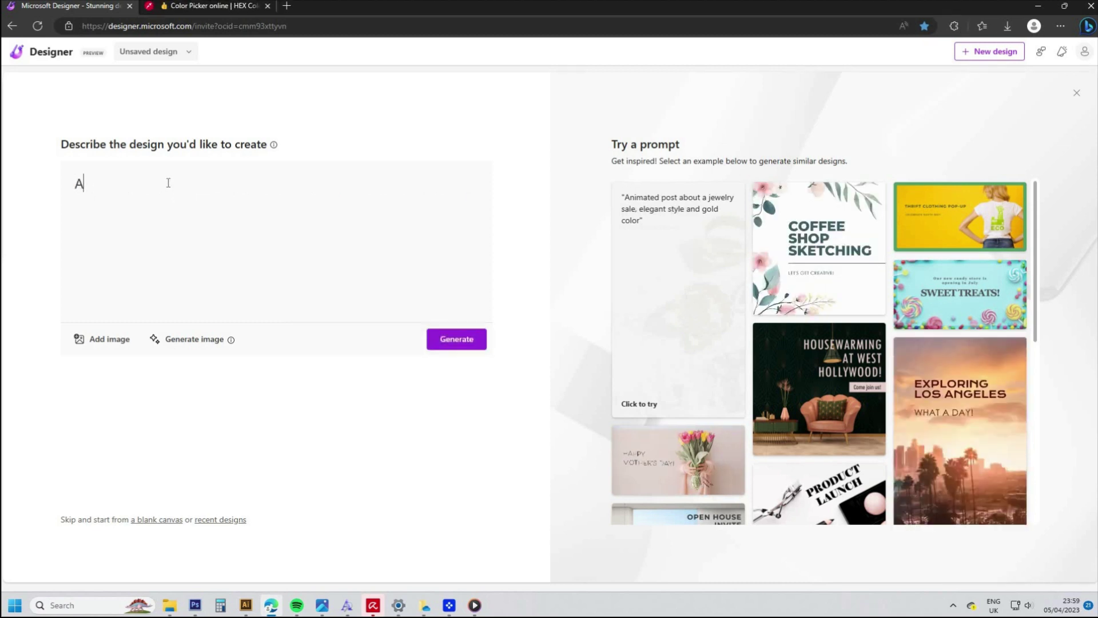
pyautogui.write('nimated instagram advert for coffee shop')
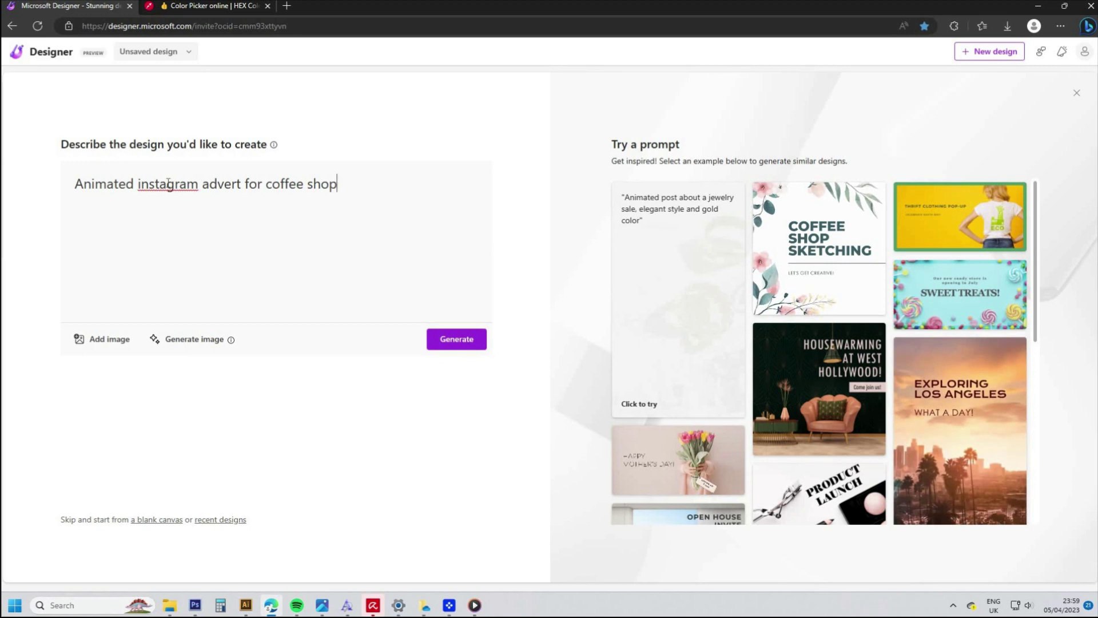
pyautogui.write(" slogan is 'Where cofff")
pyautogui.press('BackSpace')
pyautogui.write('ee')
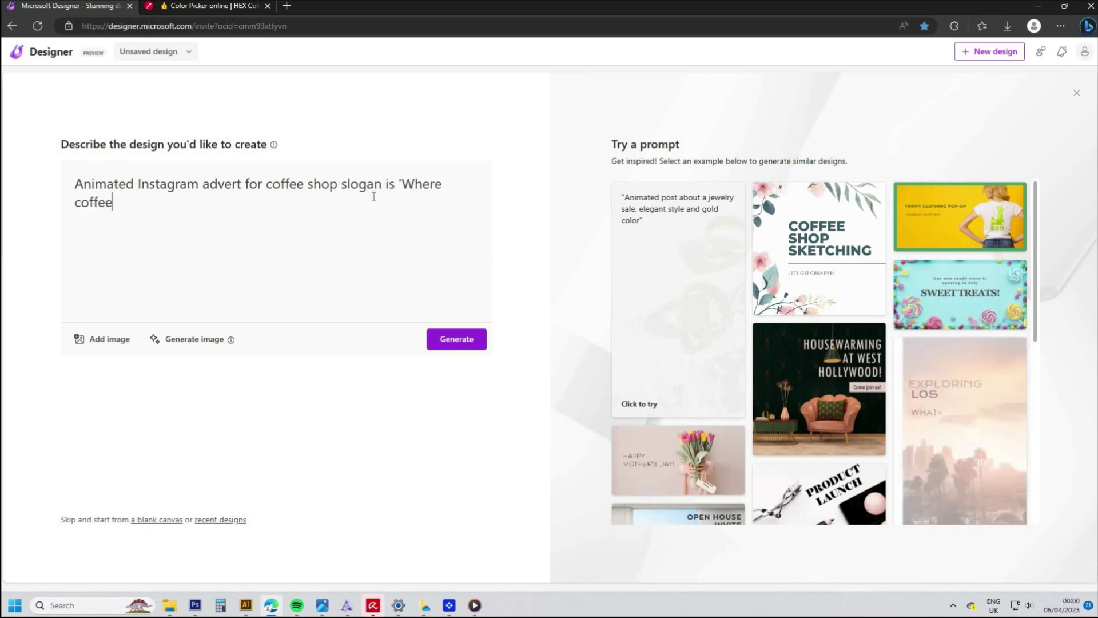
pyautogui.write(' brews friendships.')
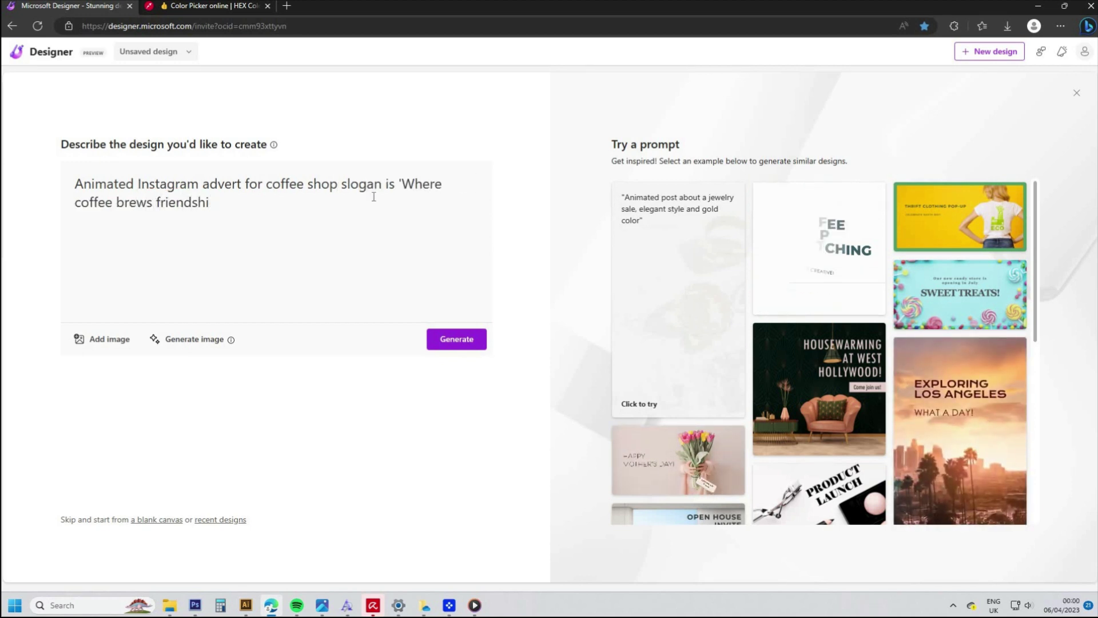
pyautogui.click(470, 346)
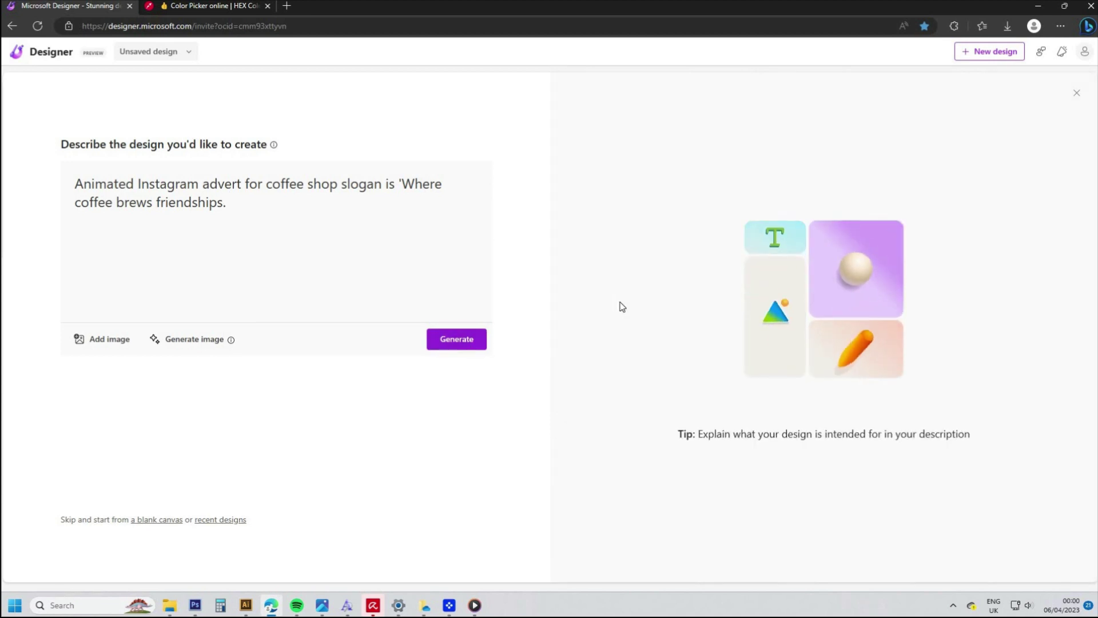
pyautogui.write('make it social and friendly')
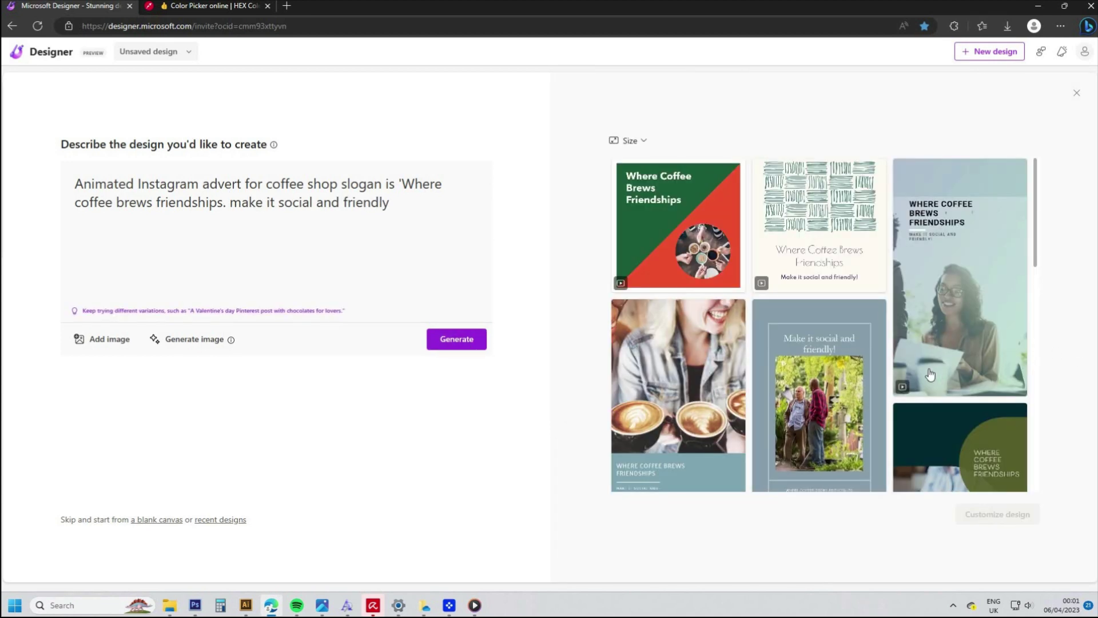
# Step: Pick the olive-green template with friends toasting mugs and customize it in the editor
pyautogui.scroll(-2, 1056, 386)
pyautogui.scroll(-3, 1074, 380)
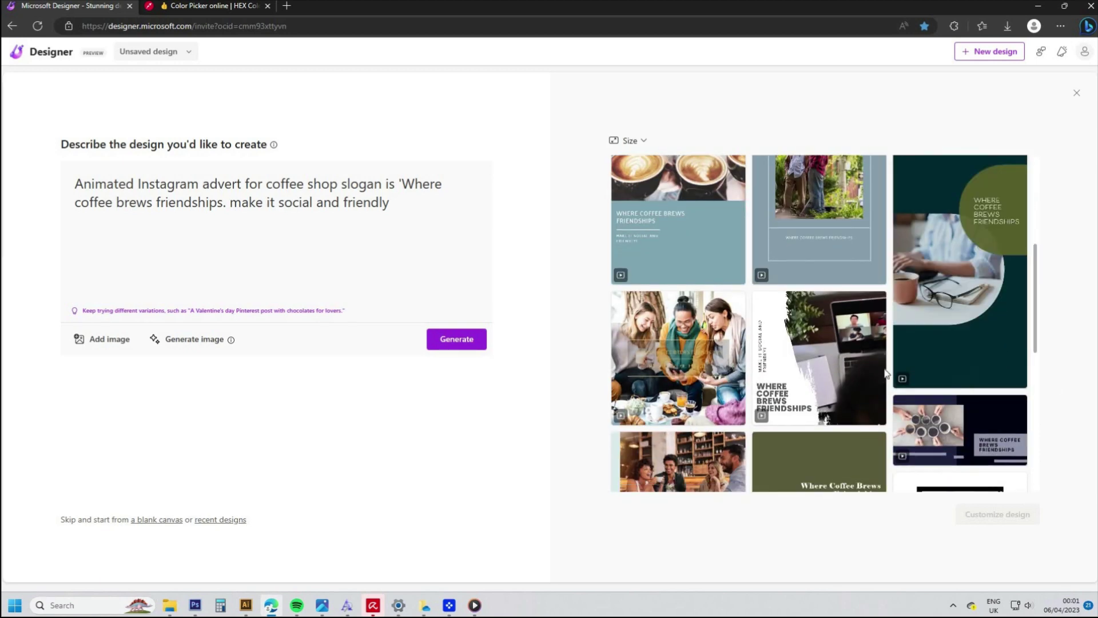
pyautogui.scroll(-1, 683, 329)
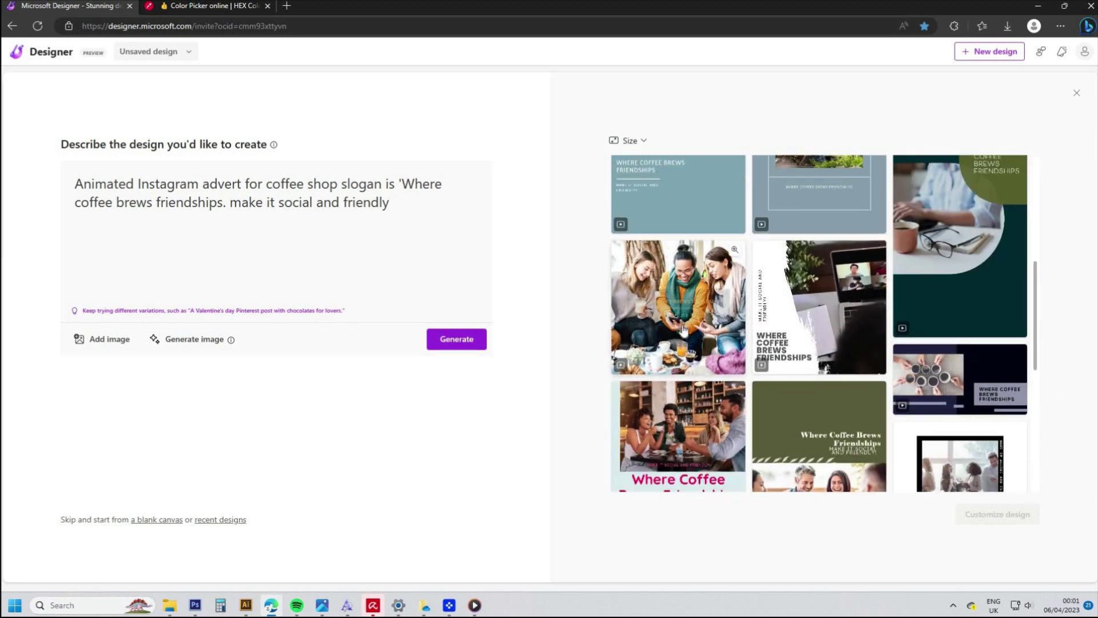
pyautogui.scroll(-1, 687, 329)
pyautogui.scroll(-2, 688, 330)
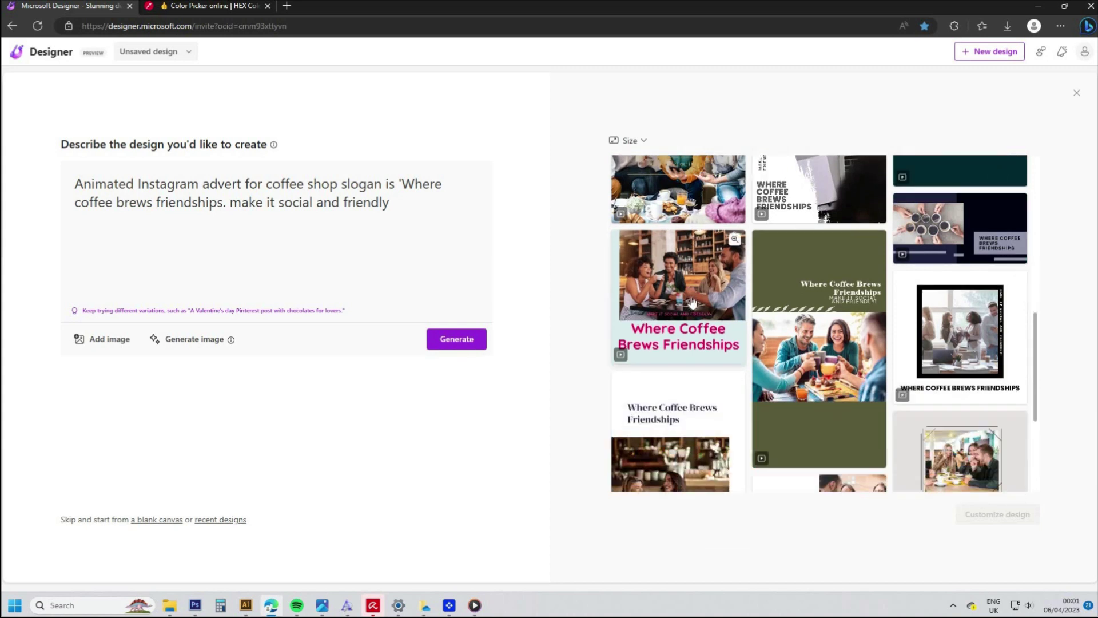
pyautogui.scroll(-2, 818, 288)
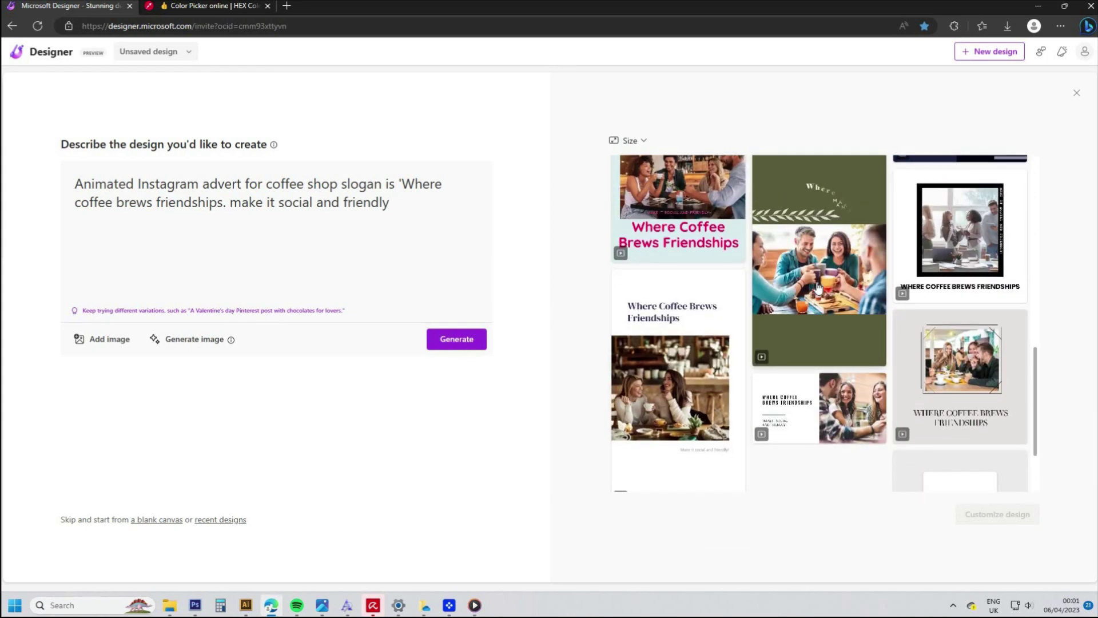
pyautogui.scroll(-1, 772, 309)
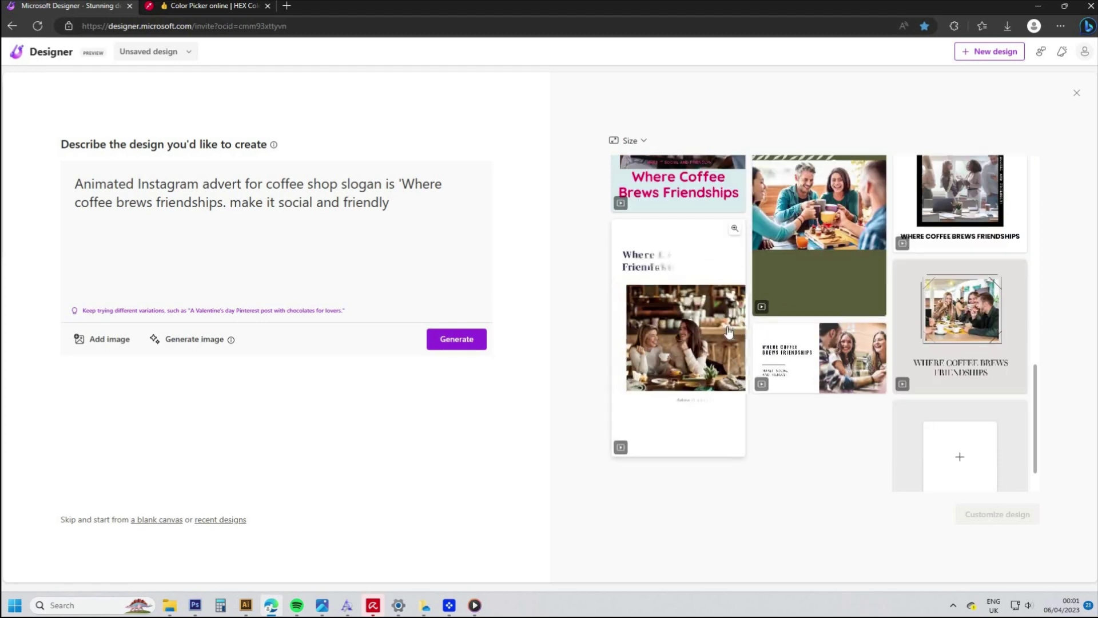
pyautogui.scroll(1, 729, 331)
pyautogui.click(869, 355)
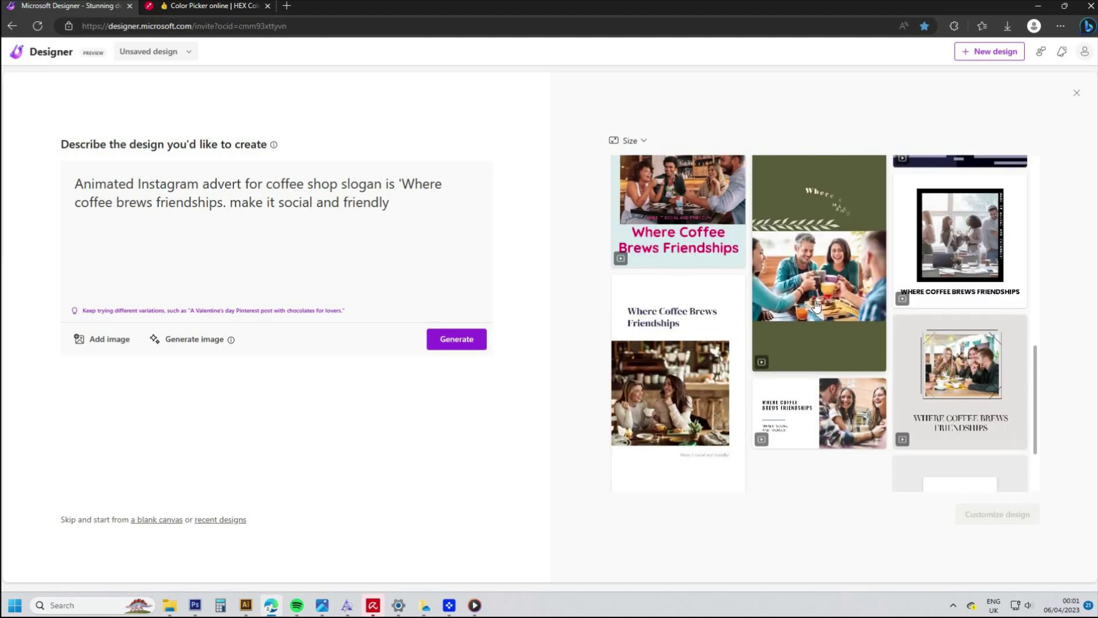
pyautogui.click(989, 510)
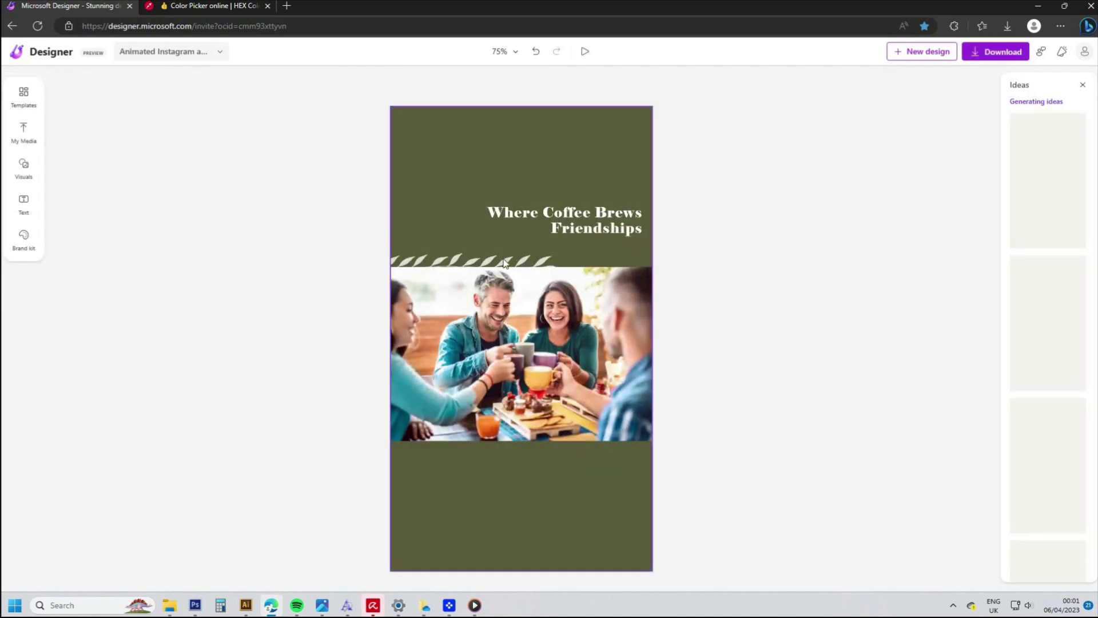
# Step: Add the uploaded LivelyLatte logo from My Media to the bottom of the advert
pyautogui.click(24, 131)
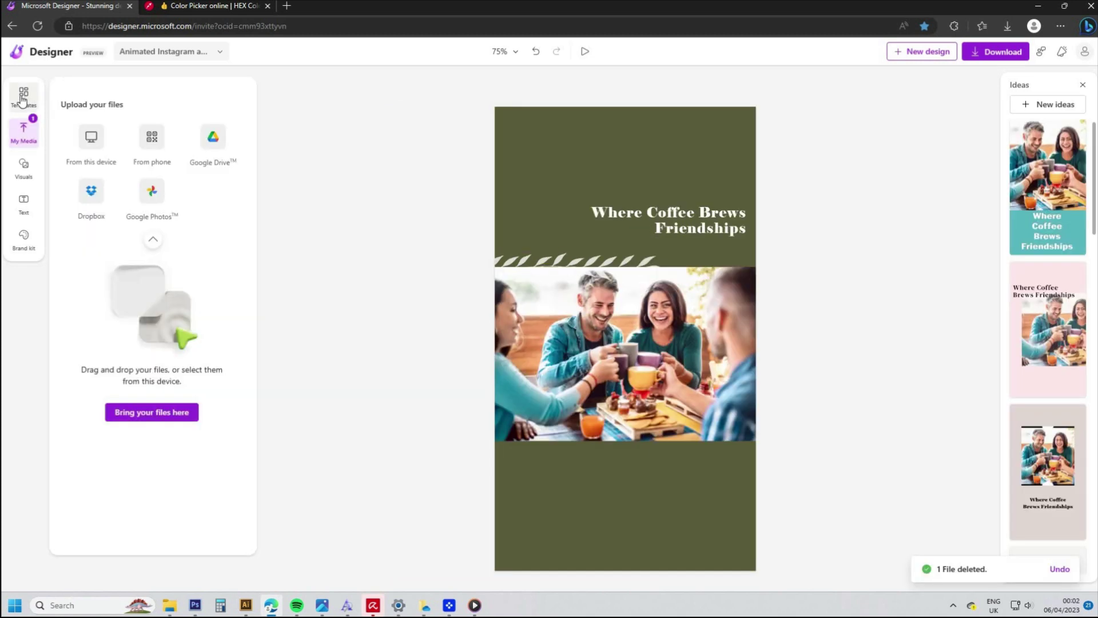
pyautogui.click(23, 96)
pyautogui.click(23, 133)
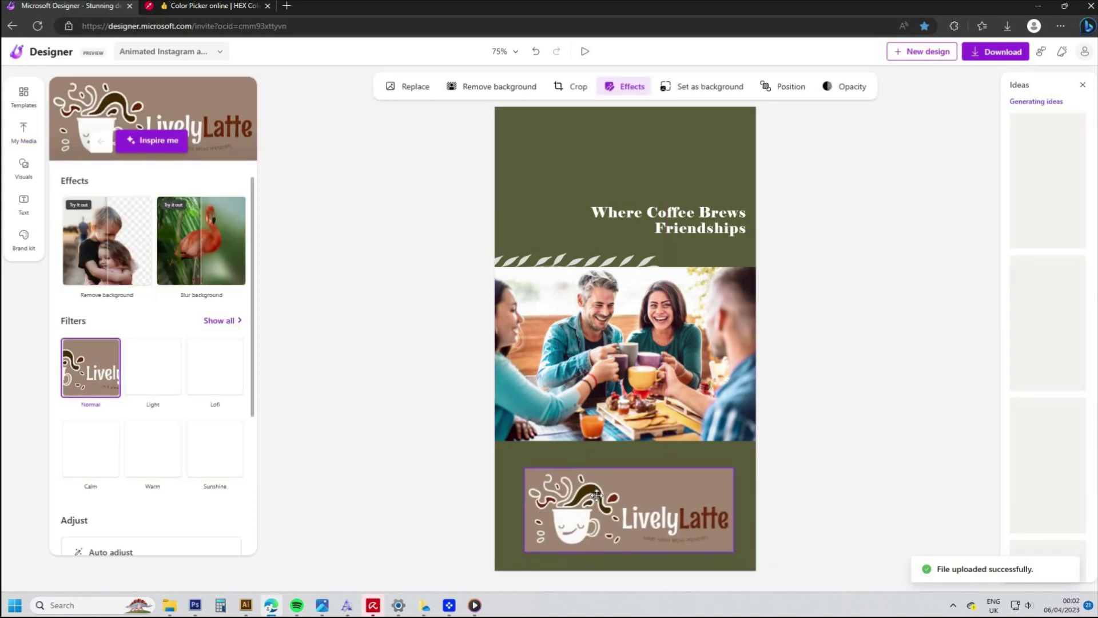
pyautogui.click(219, 8)
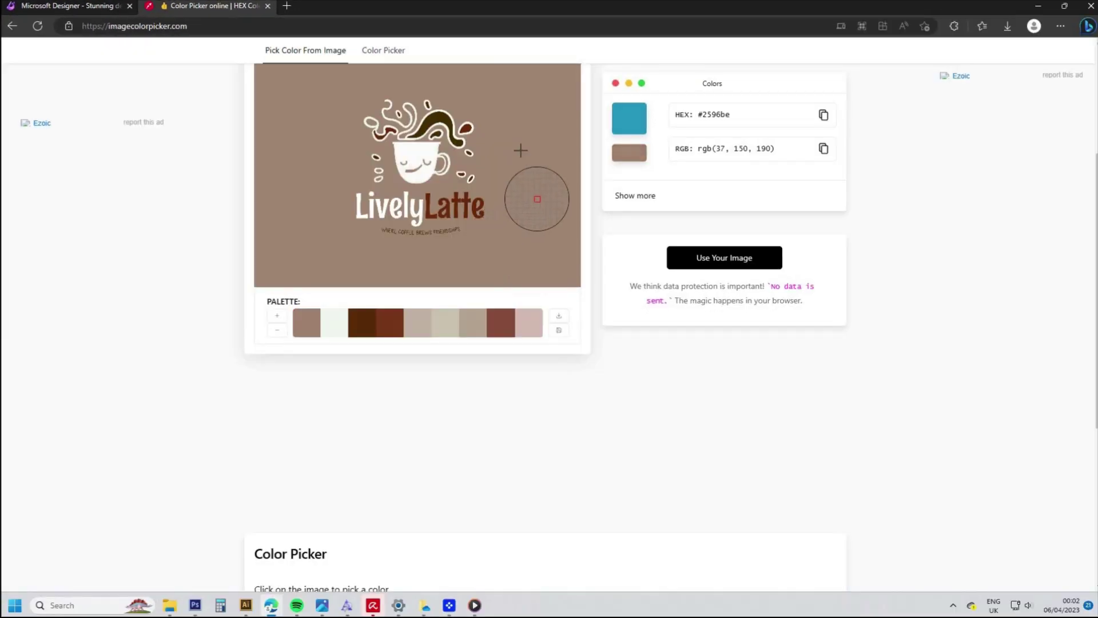
# Step: Sample the logo's brown background and copy its hex value a18673
pyautogui.click(561, 191)
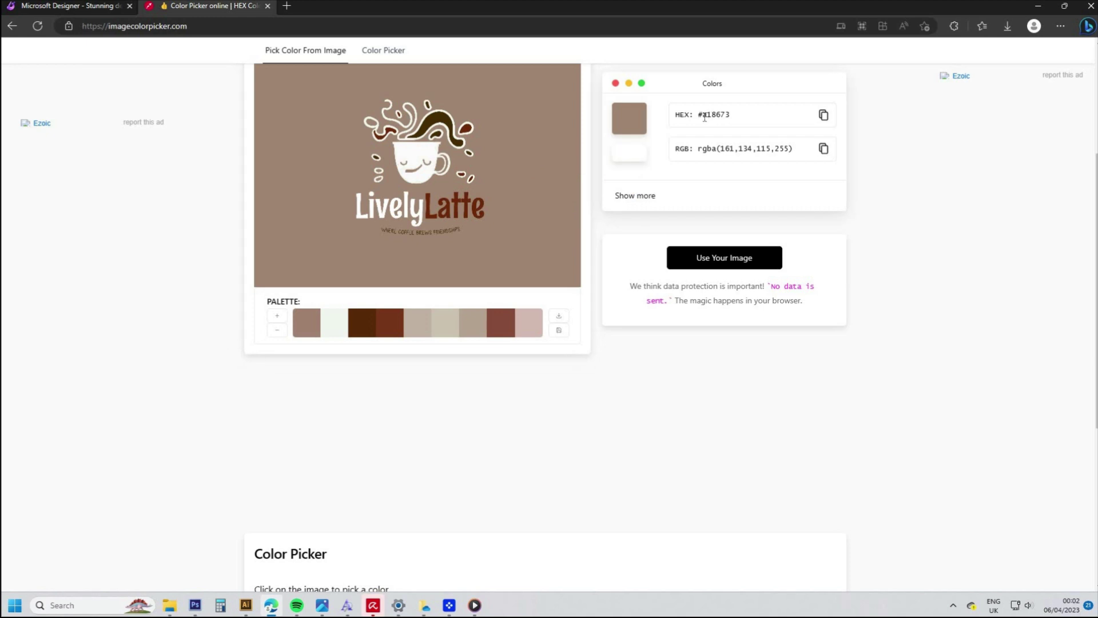
pyautogui.doubleClick(710, 115)
pyautogui.hotkey('ctrl', 'shift', 'Tab')
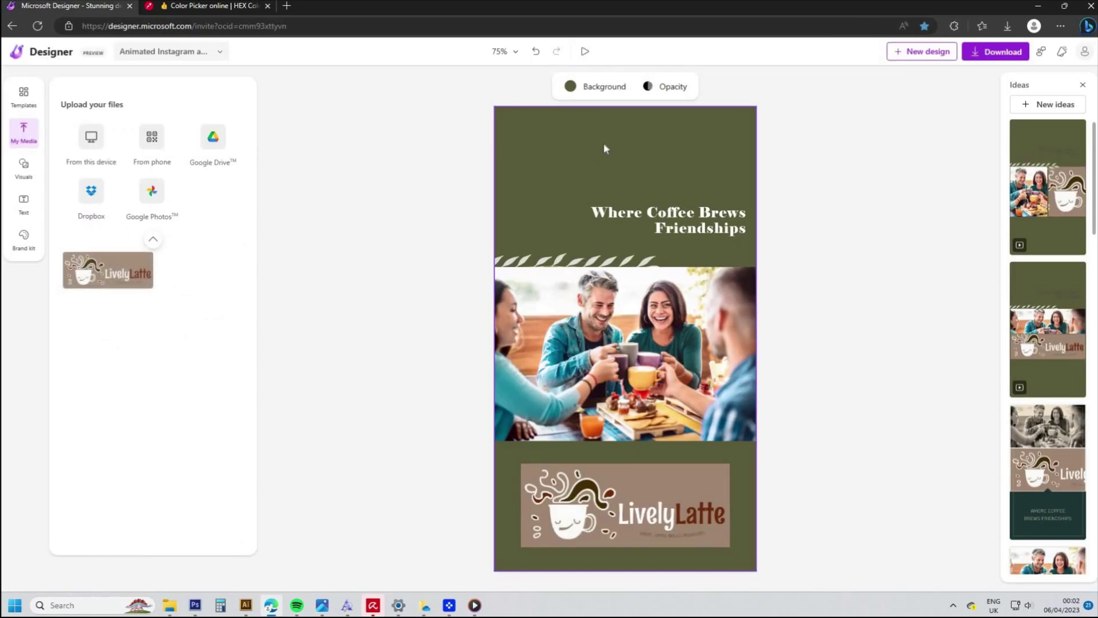
# Step: Set the advert background to the custom brown hex colour a18673
pyautogui.click(586, 89)
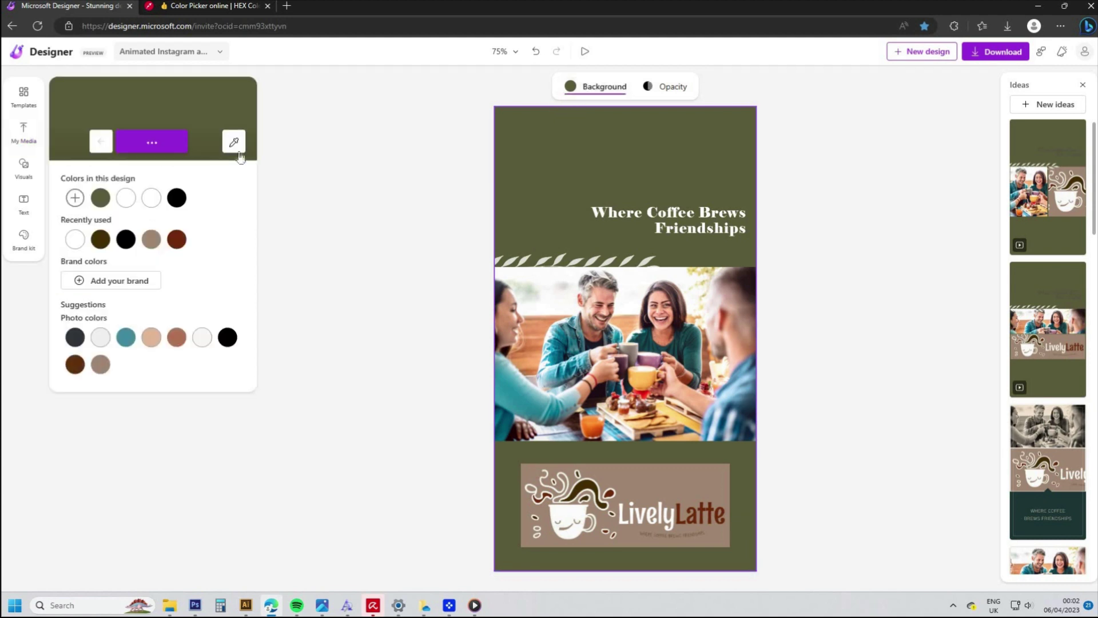
pyautogui.click(75, 198)
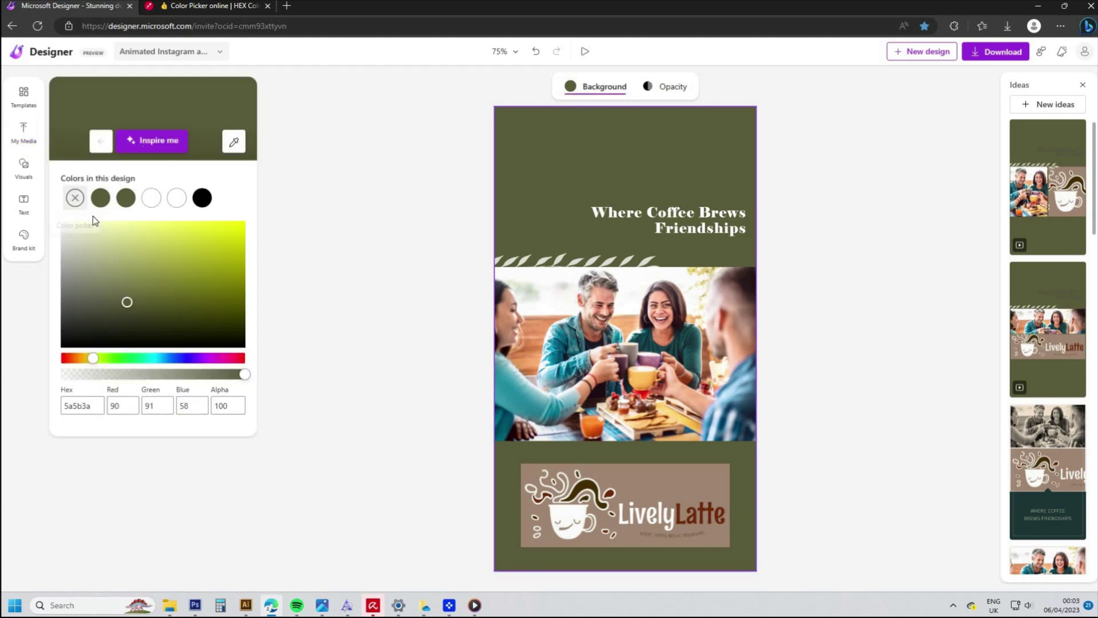
pyautogui.click(106, 405)
pyautogui.hotkey('ctrl', 'v')
pyautogui.press('Return')
# Step: Shrink the LivelyLatte logo by its corner and select the toasting-friends photo
pyautogui.click(695, 506)
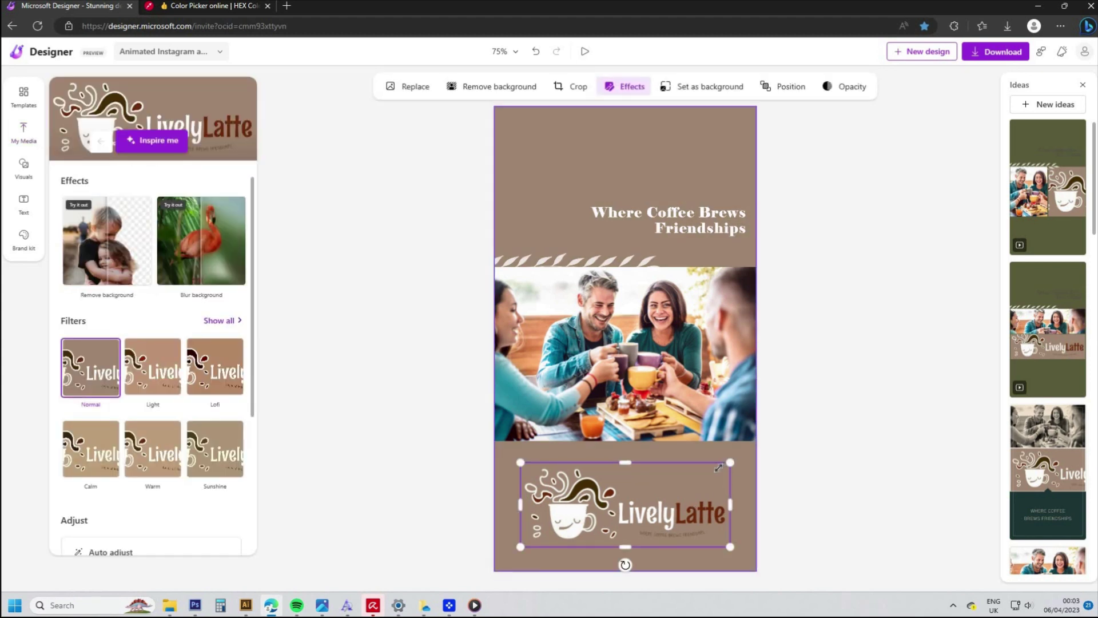
pyautogui.moveTo(730, 461); pyautogui.dragTo(691, 499)
pyautogui.click(650, 338)
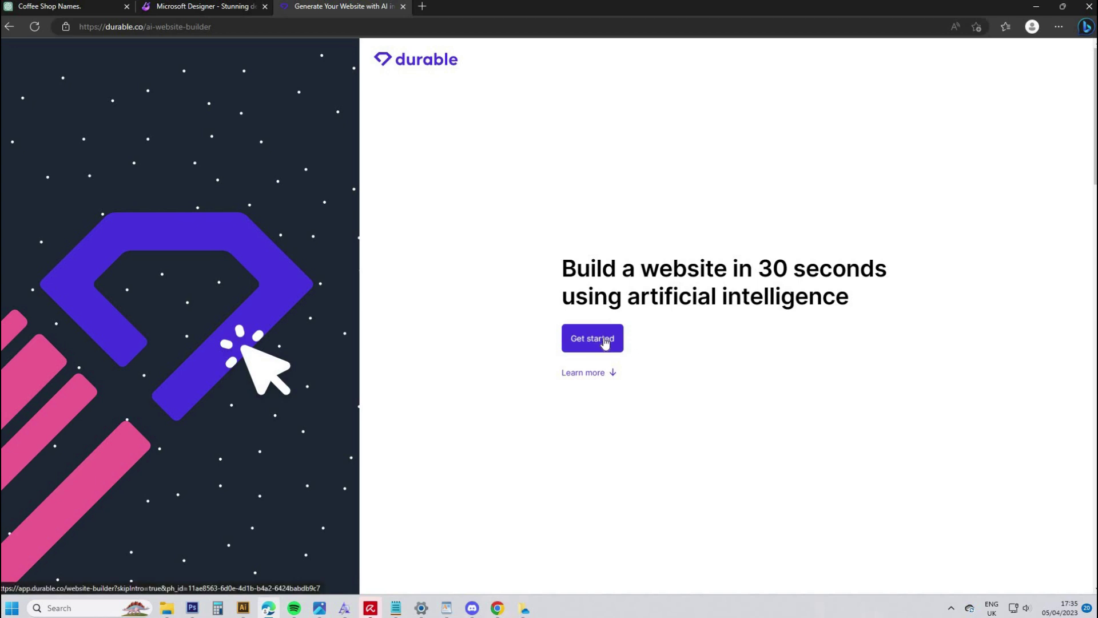
# Step: Generate a Durable website for a coffee shop with the business name 'Lively Latte'
pyautogui.click(603, 341)
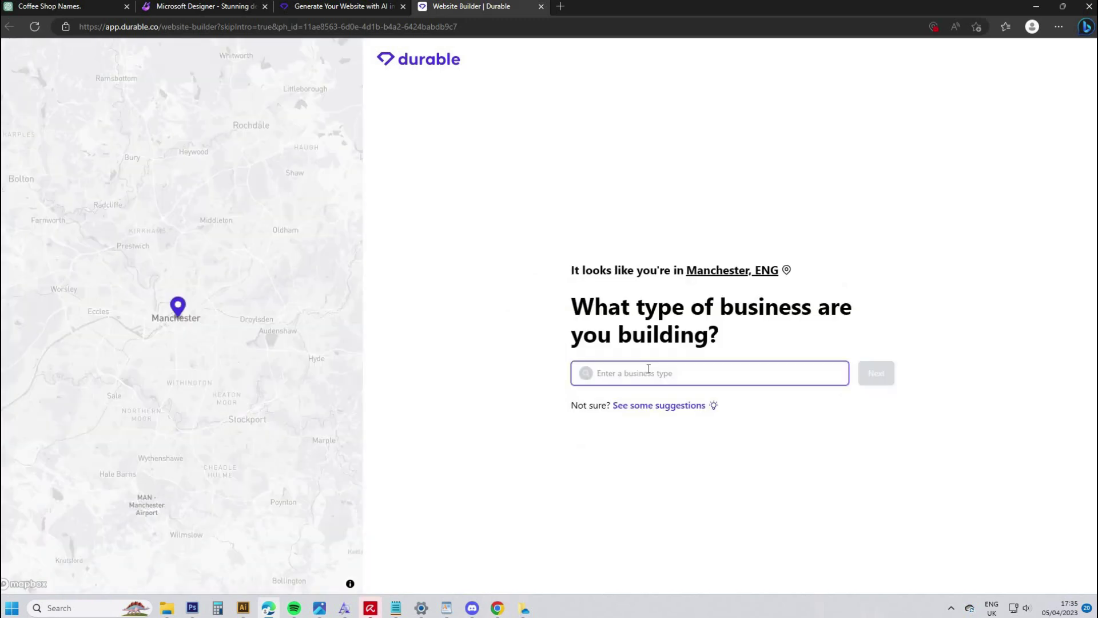
pyautogui.write('Coffee shop')
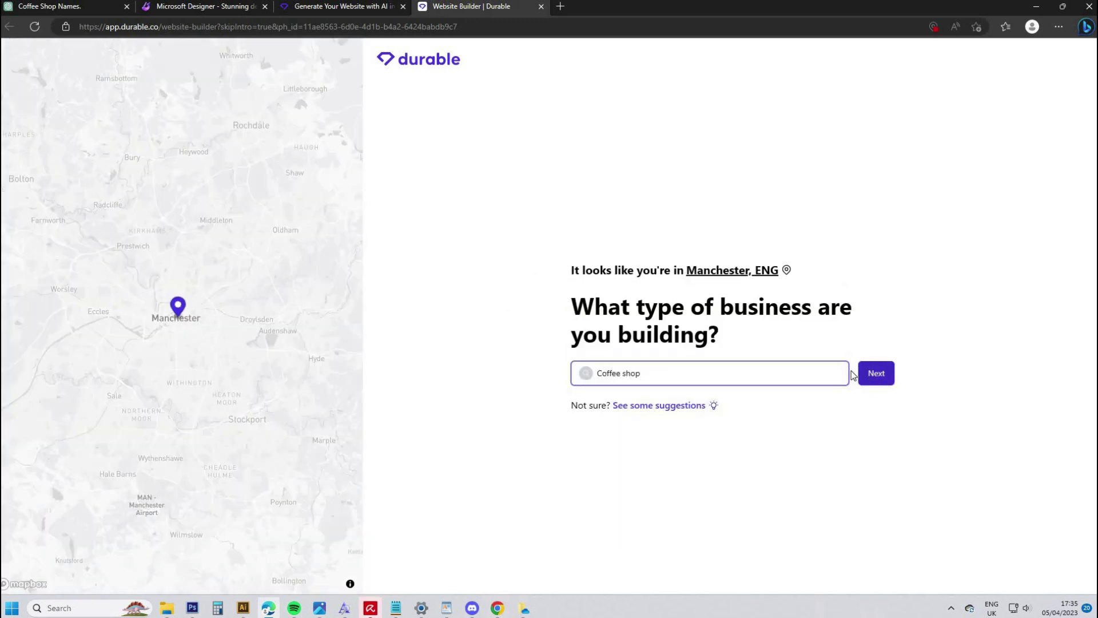
pyautogui.click(872, 372)
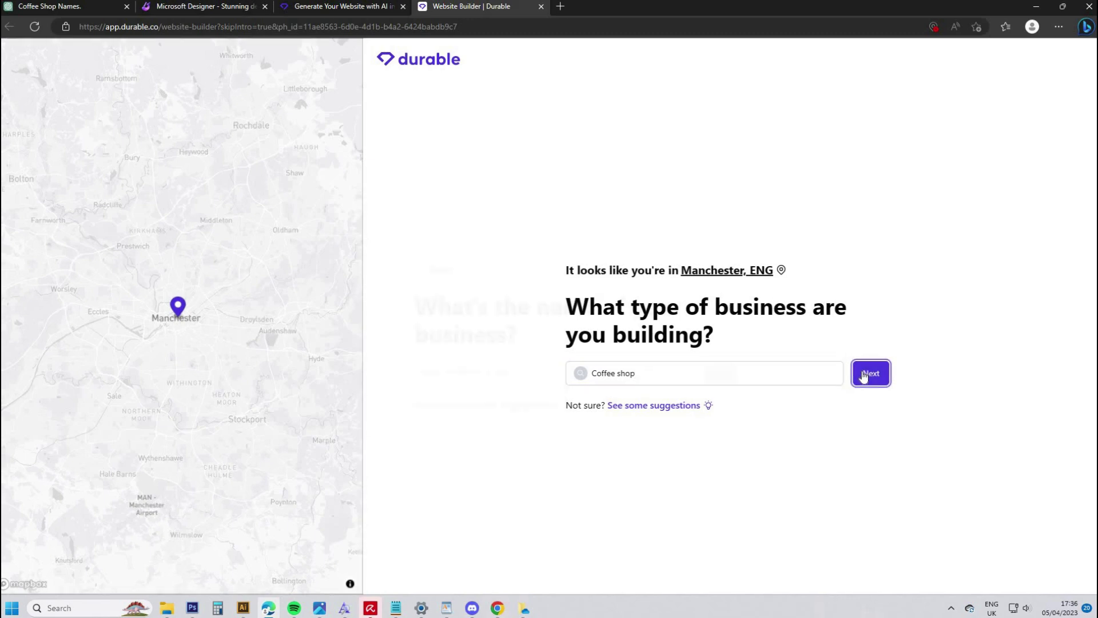
pyautogui.click(735, 372)
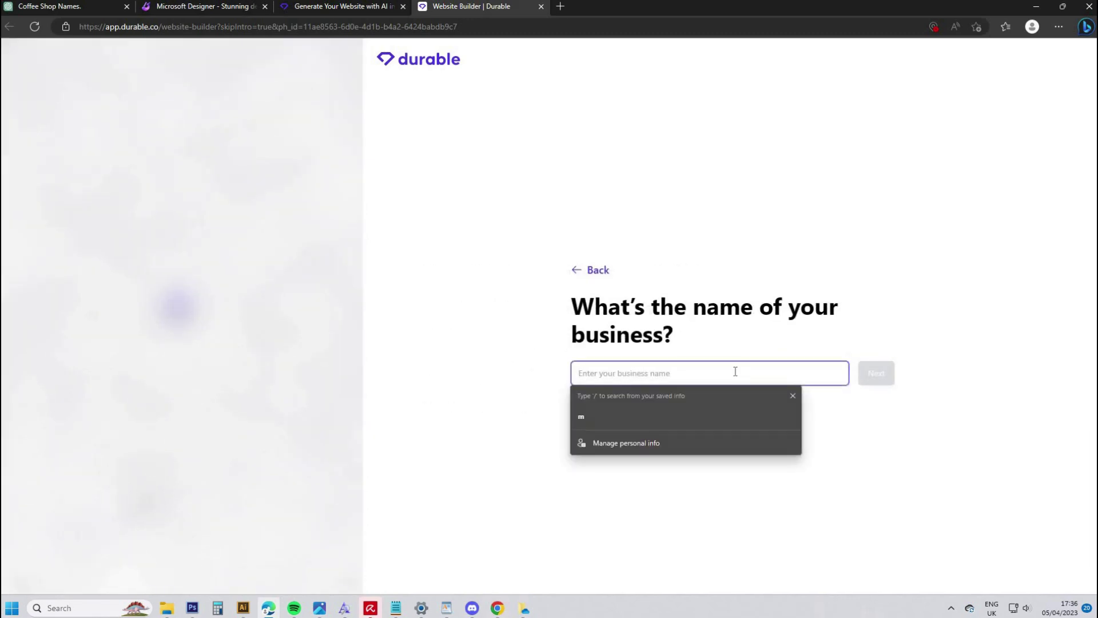
pyautogui.write('Lively ')
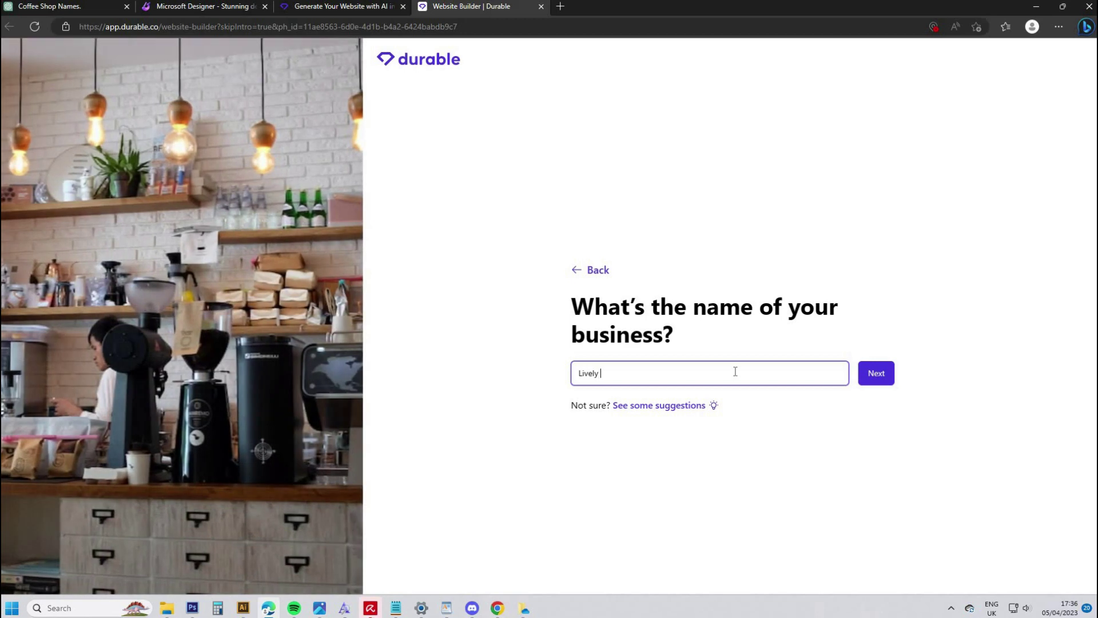
pyautogui.write('Latte')
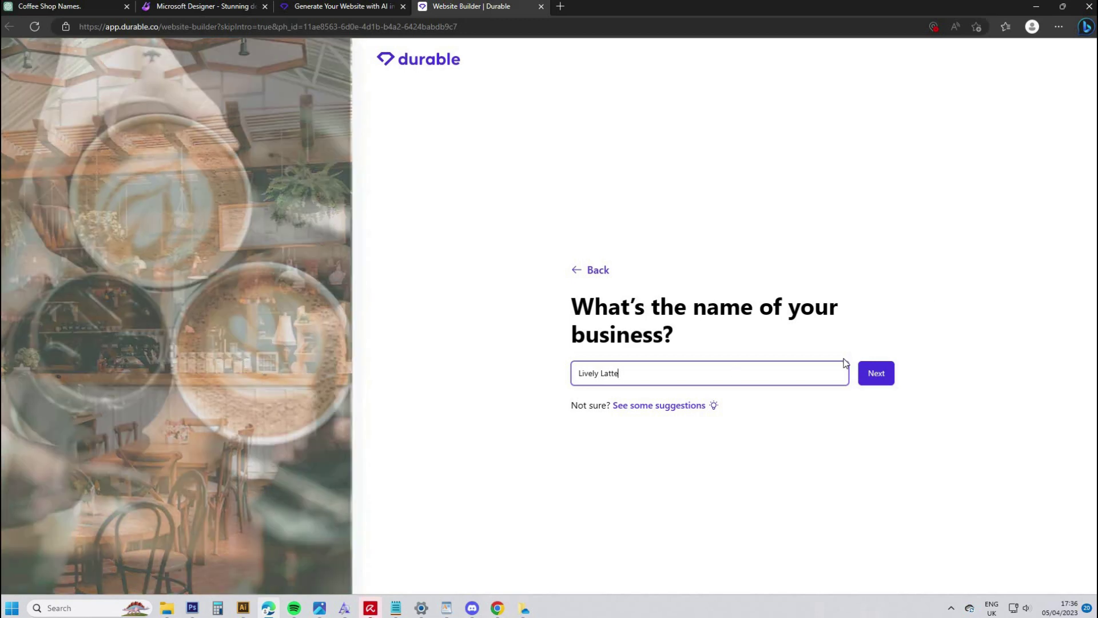
pyautogui.click(874, 380)
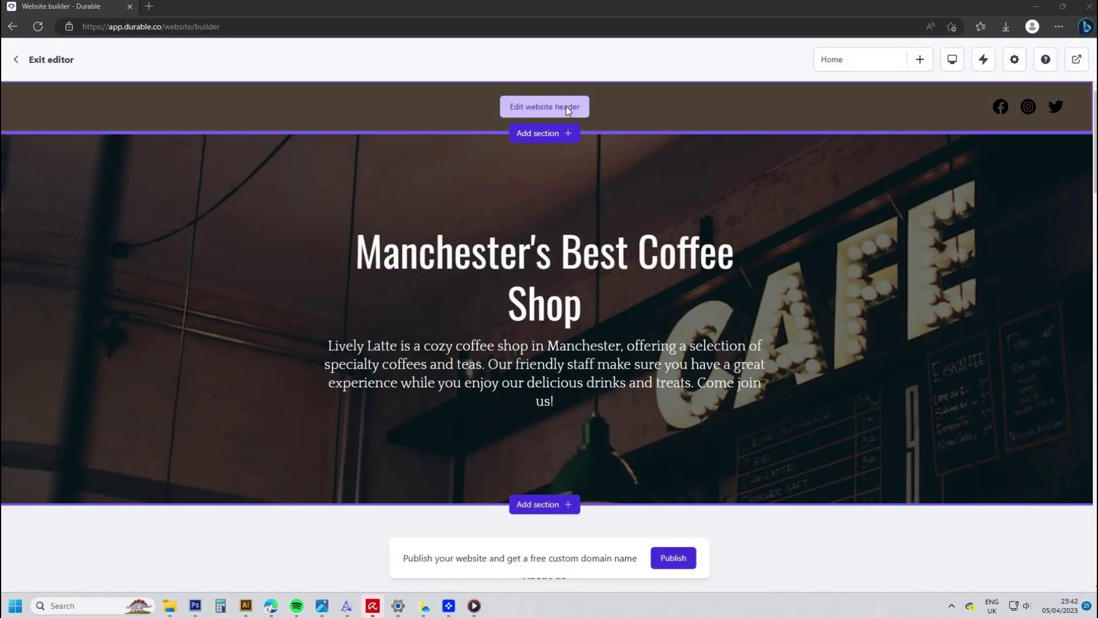
# Step: Switch the header from the site name to the uploaded LivelyLatte logo image
pyautogui.click(548, 109)
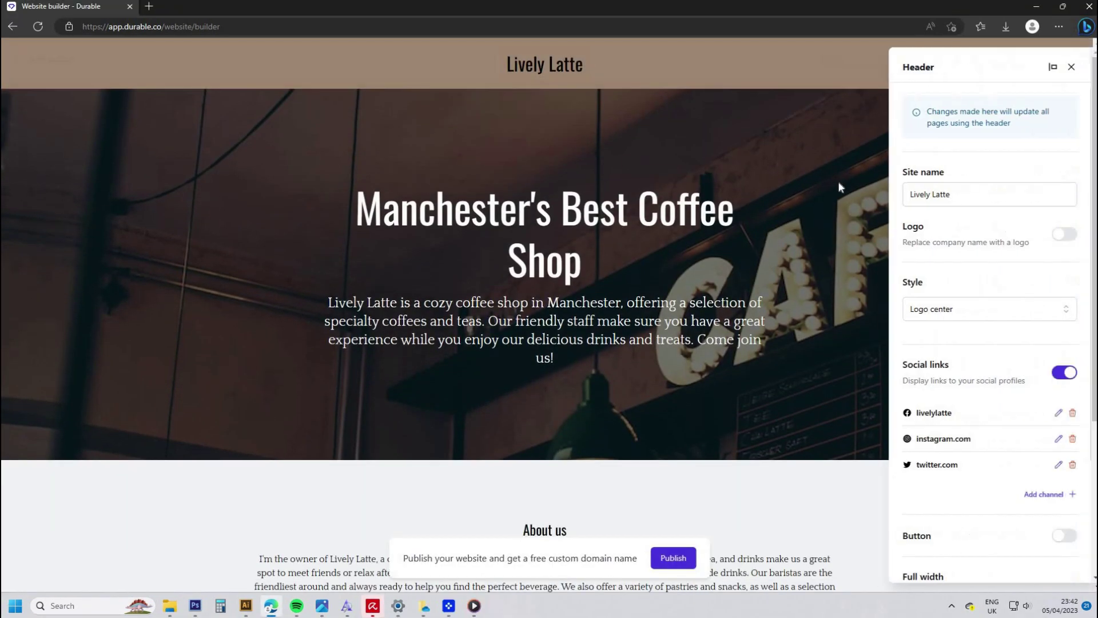
pyautogui.click(960, 196)
pyautogui.click(1055, 234)
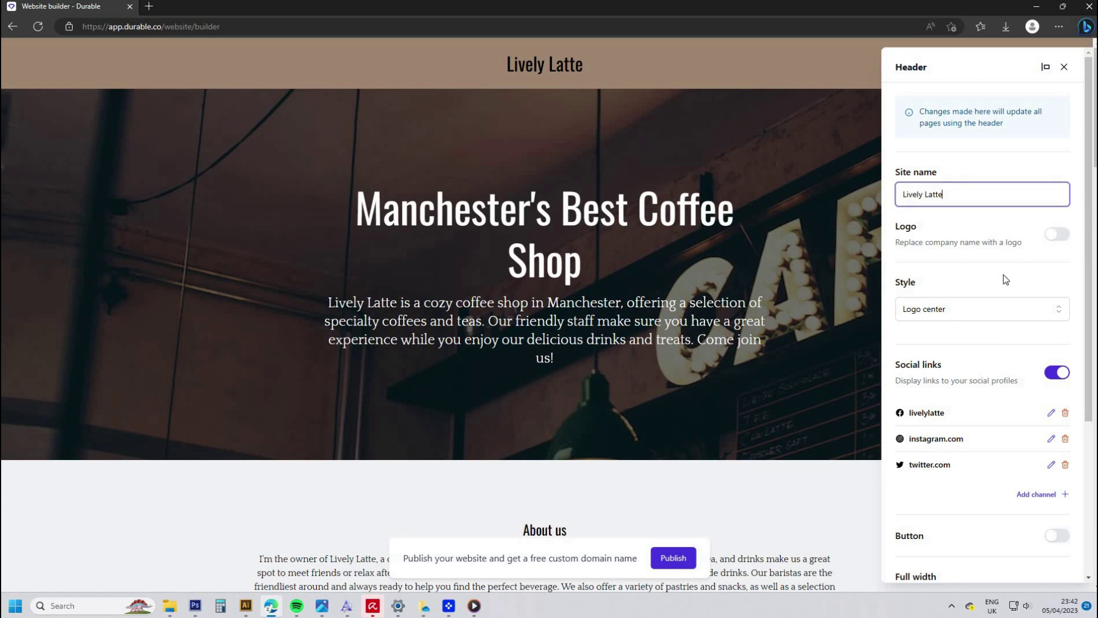
pyautogui.click(972, 285)
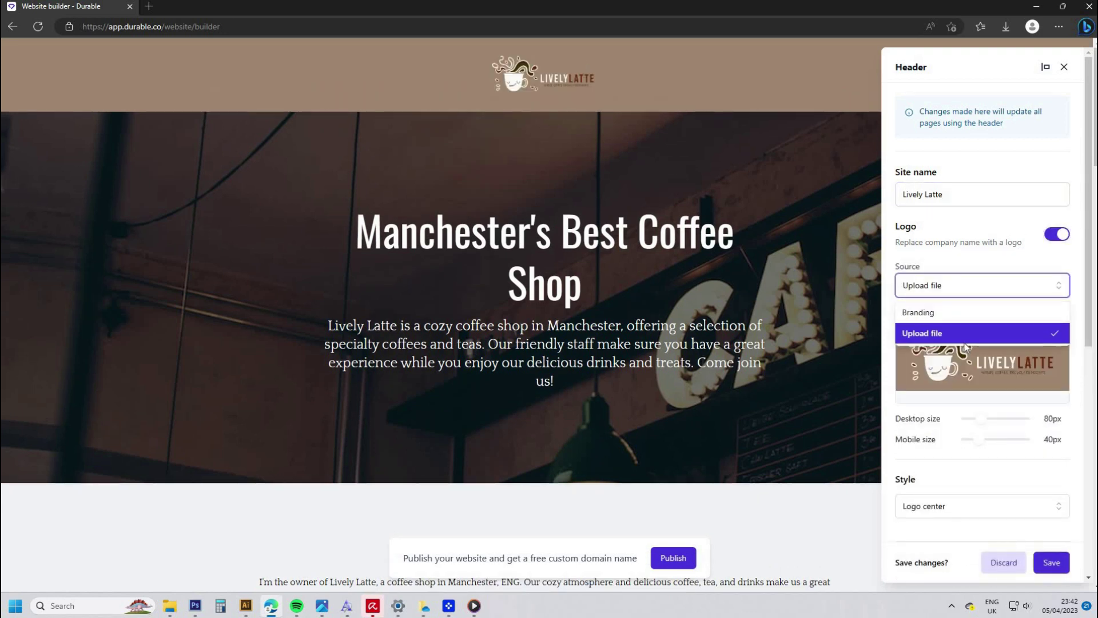
pyautogui.click(967, 337)
pyautogui.moveTo(941, 386)
pyautogui.click(943, 389)
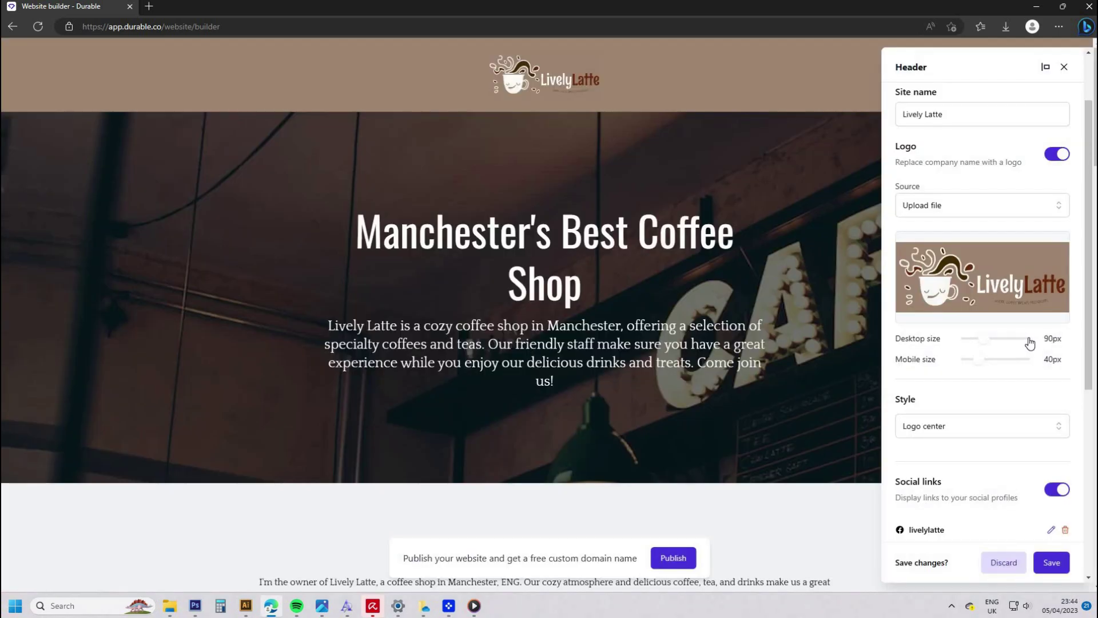
# Step: Size the header logo to 200px on desktop and 100px on mobile, keeping it centred
pyautogui.click(1027, 340)
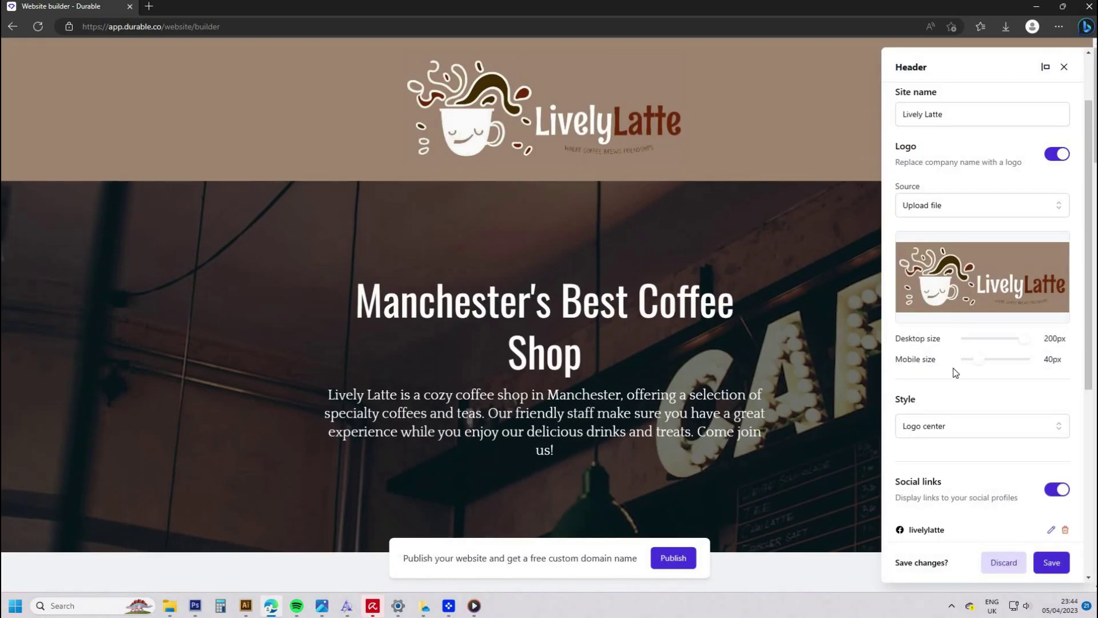
pyautogui.moveTo(978, 365); pyautogui.dragTo(1055, 360)
pyautogui.click(968, 426)
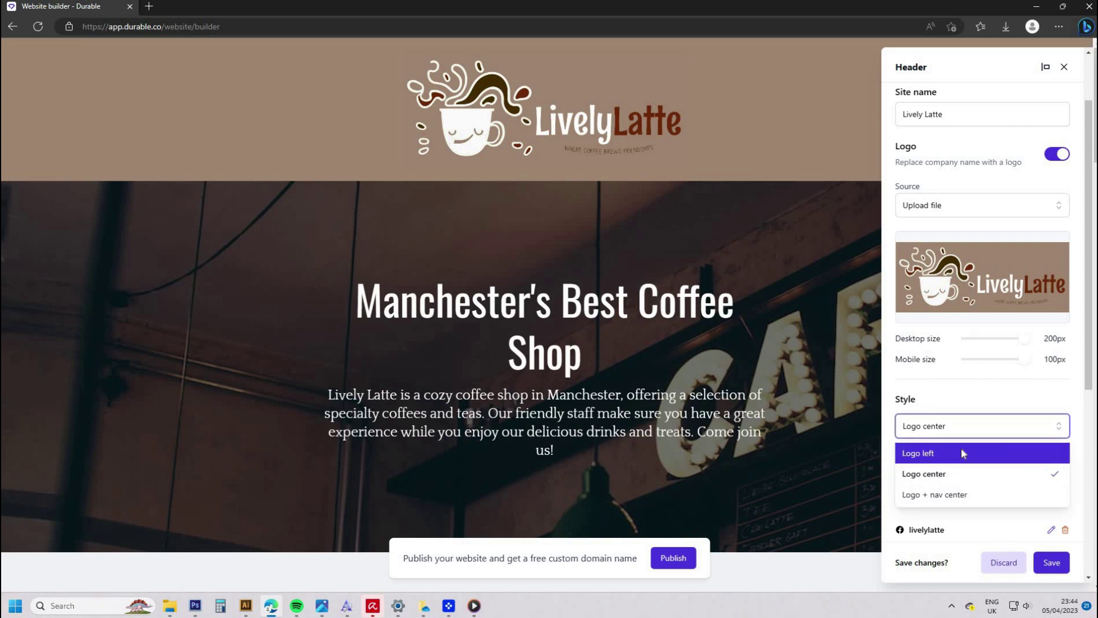
pyautogui.click(963, 454)
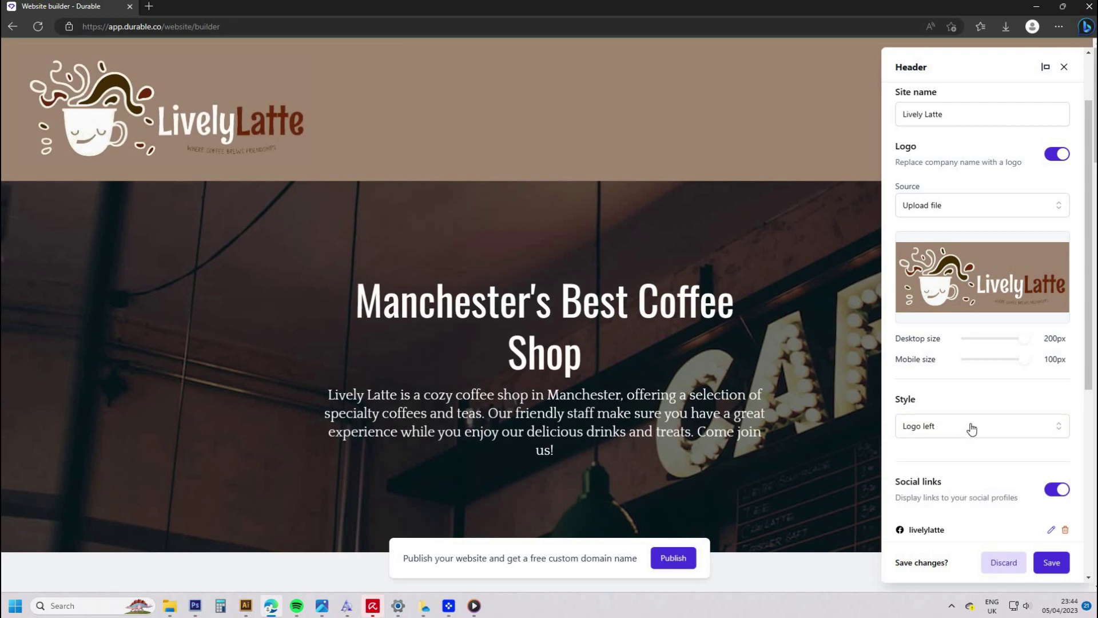
pyautogui.click(971, 429)
pyautogui.click(976, 473)
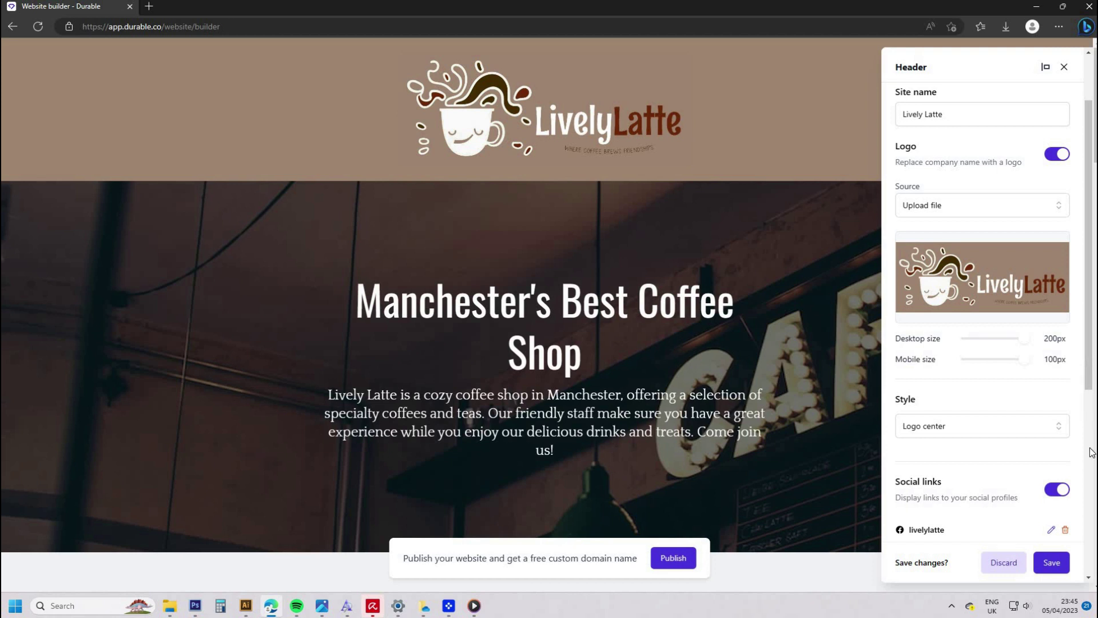
pyautogui.scroll(-5, 1081, 486)
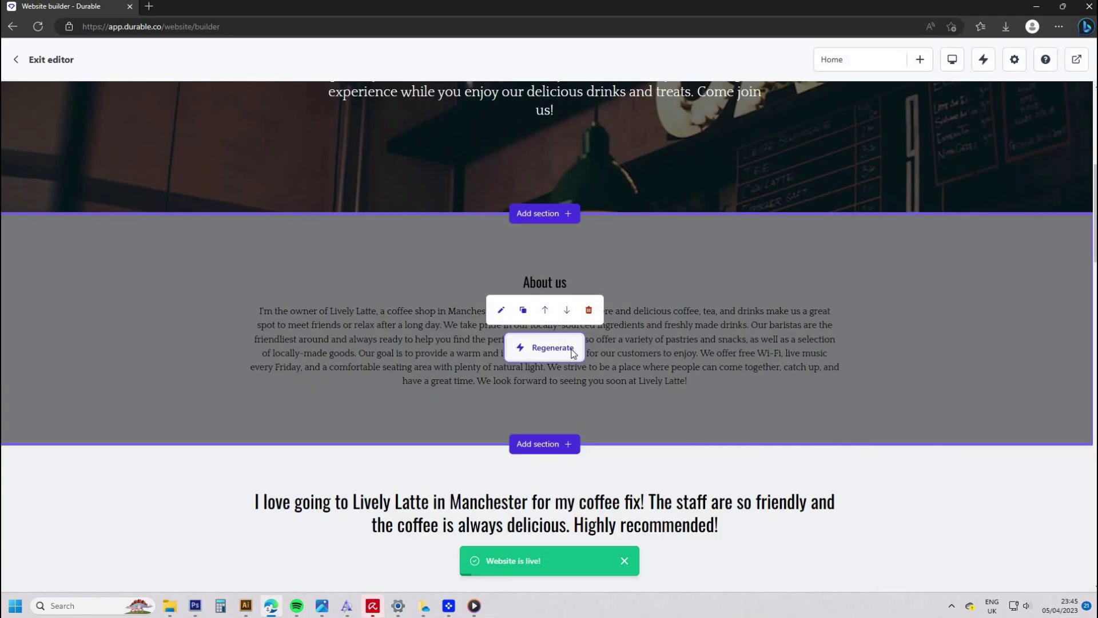
# Step: Regenerate the About us text twice so it reads 'Welcome to Lively Latte!'
pyautogui.click(561, 349)
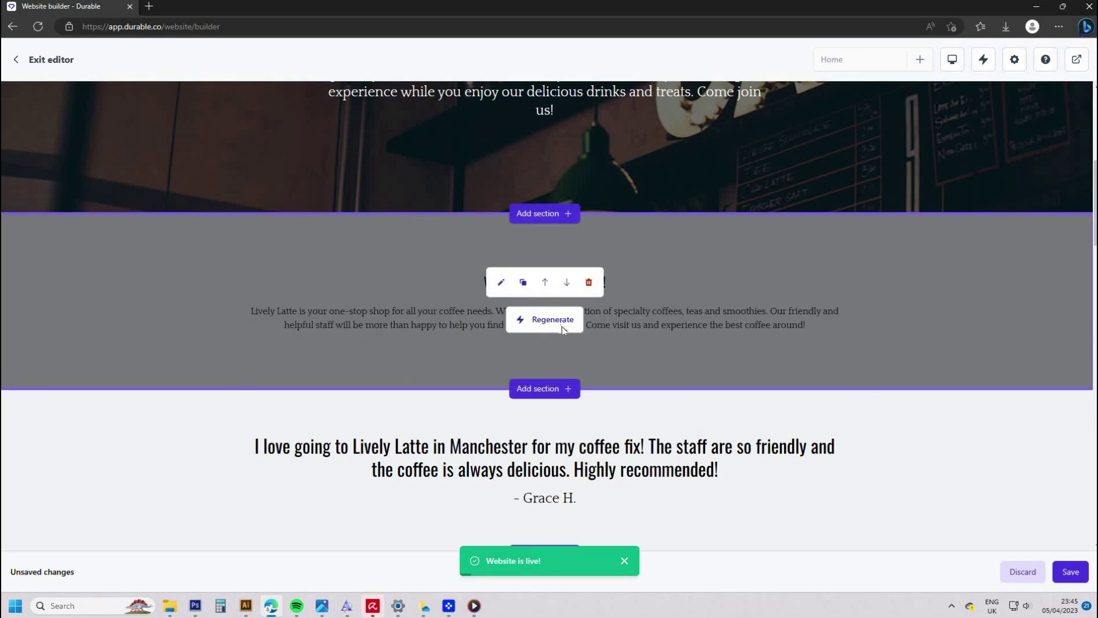
pyautogui.click(563, 329)
pyautogui.scroll(2, 671, 307)
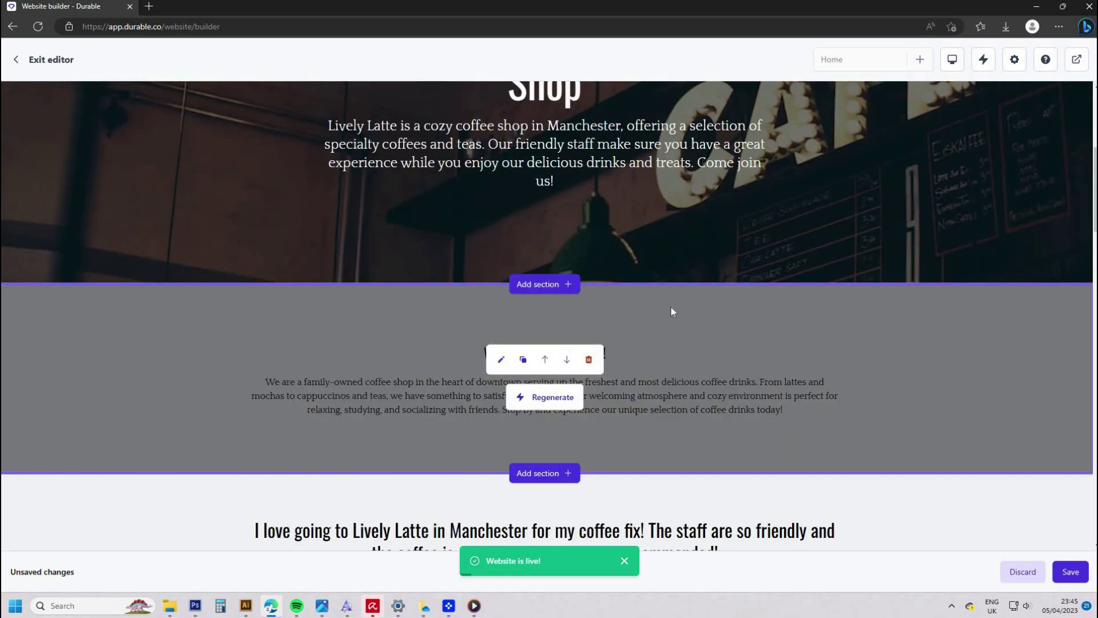
pyautogui.scroll(3, 669, 308)
pyautogui.scroll(1, 668, 307)
pyautogui.scroll(-1, 666, 309)
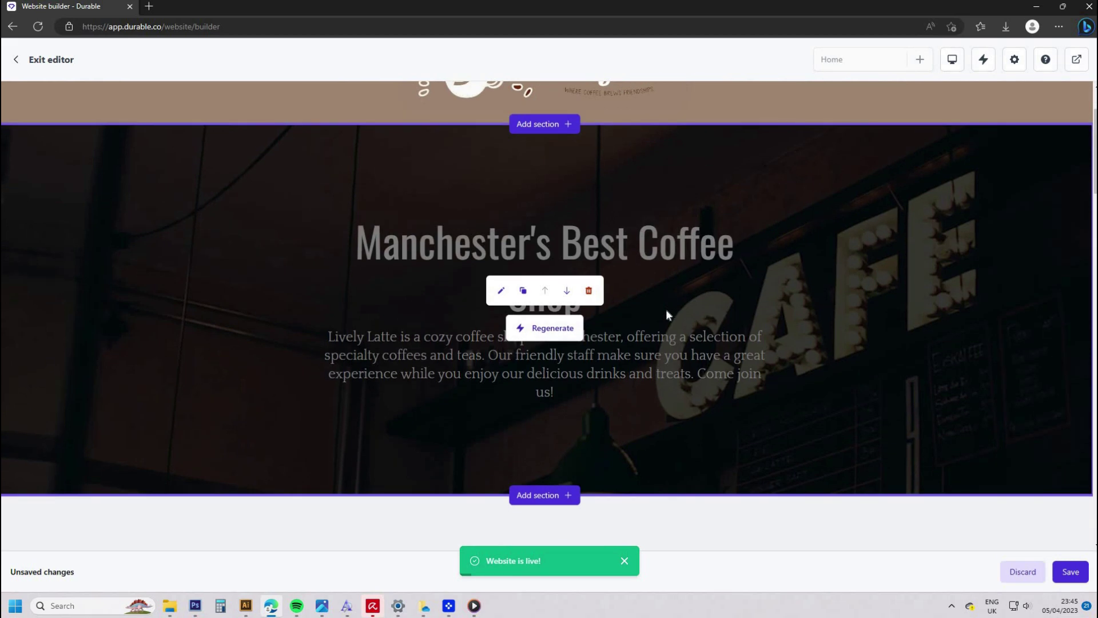
# Step: Set the banner background to the Unsplash photo of hands holding latte cups and save
pyautogui.click(502, 292)
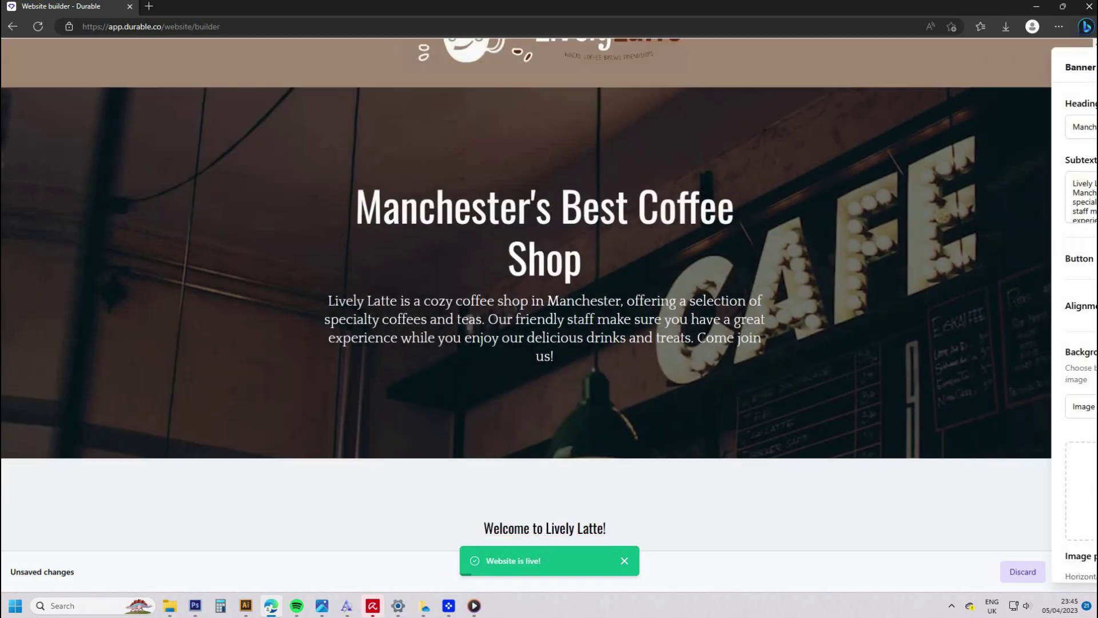
pyautogui.moveTo(1011, 202); pyautogui.dragTo(973, 203)
pyautogui.hotkey('ctrl', 'a')
pyautogui.click(973, 203)
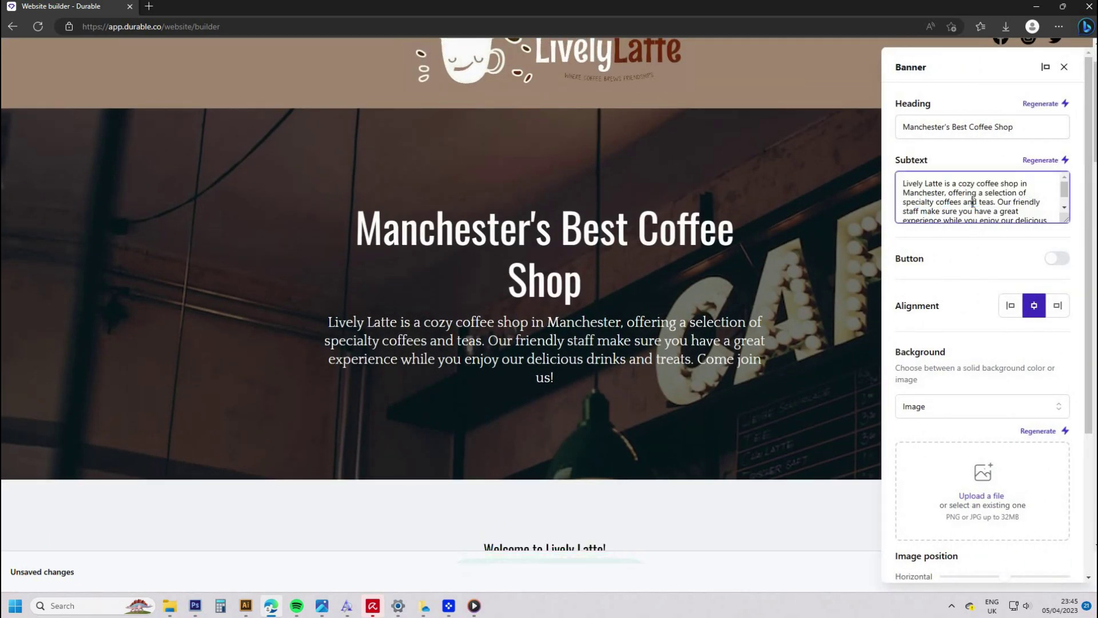
pyautogui.scroll(-3, 977, 302)
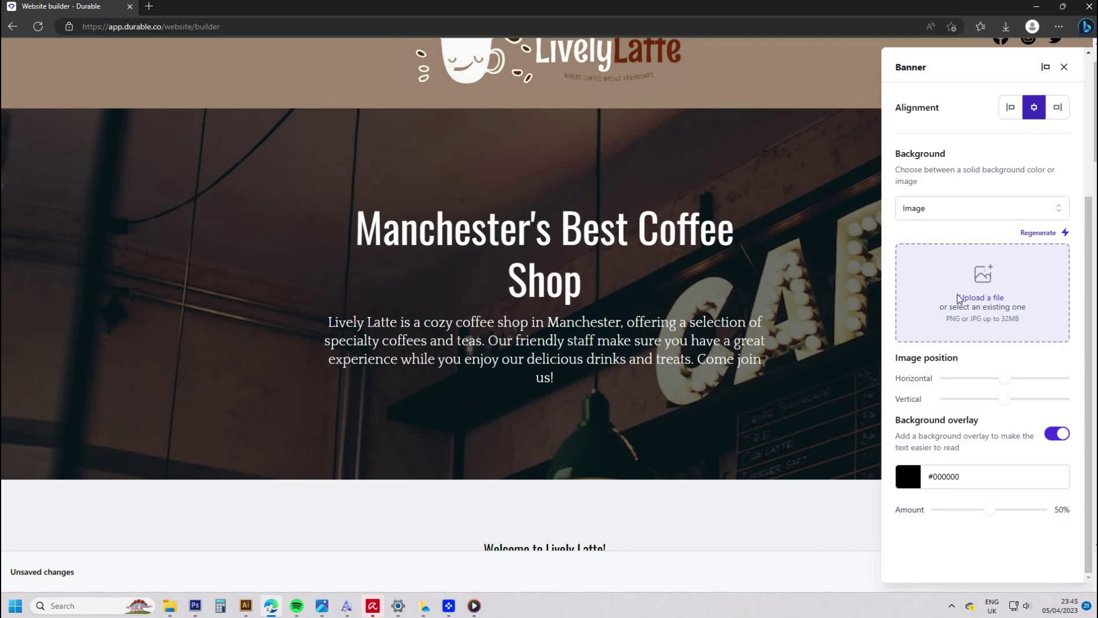
pyautogui.click(959, 298)
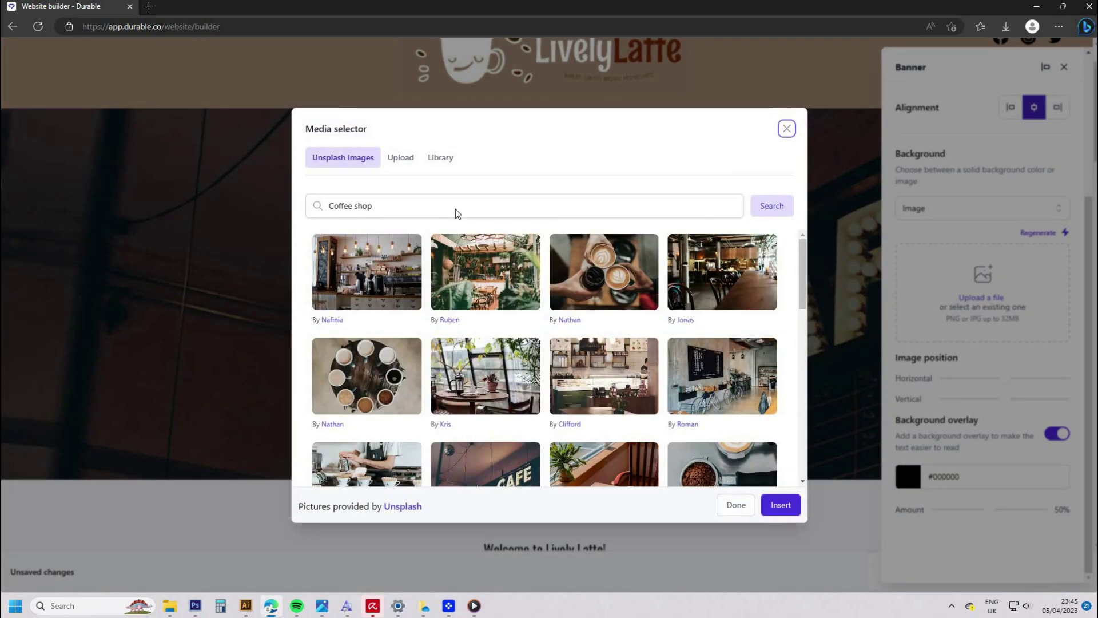
pyautogui.click(604, 271)
pyautogui.click(779, 505)
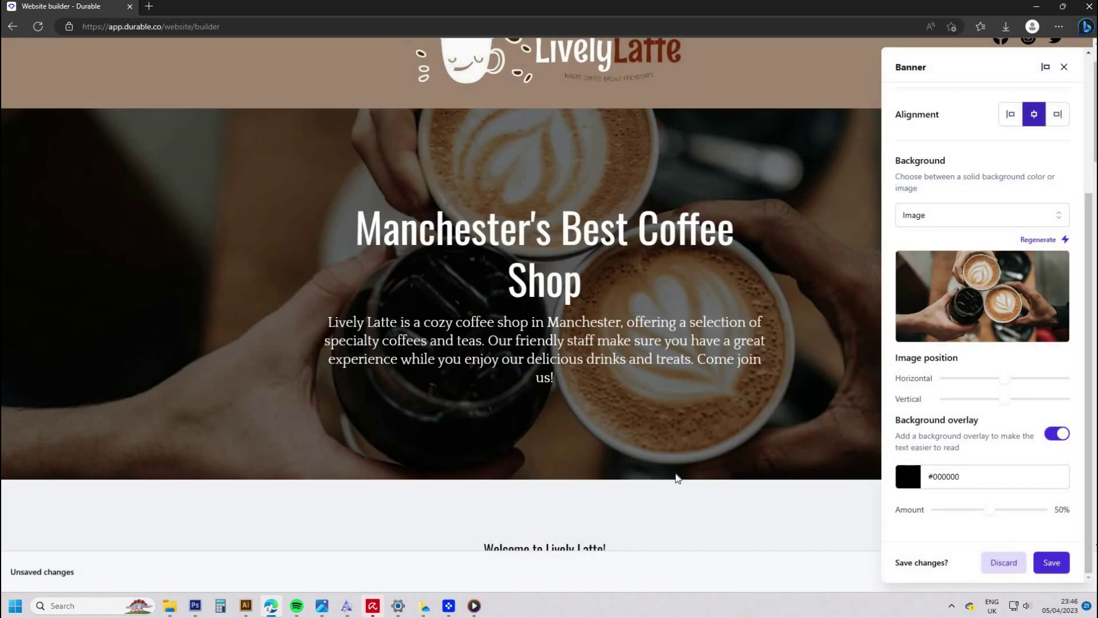
pyautogui.click(1051, 563)
# Step: Change the Location section's address from New York to London, UK
pyautogui.scroll(-10, 596, 353)
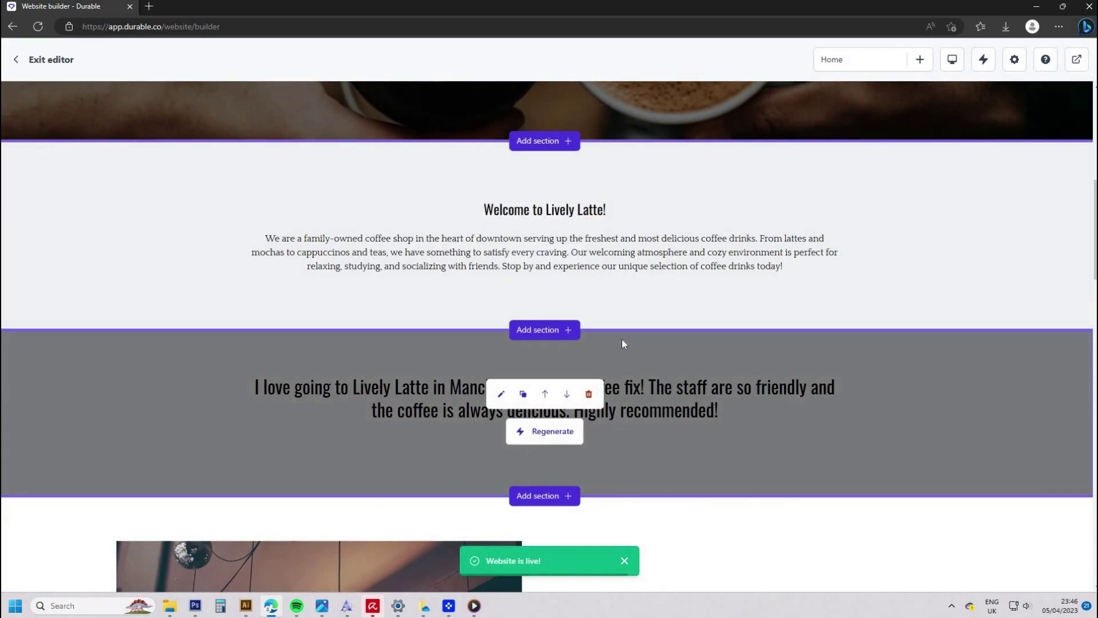
pyautogui.scroll(-5, 642, 298)
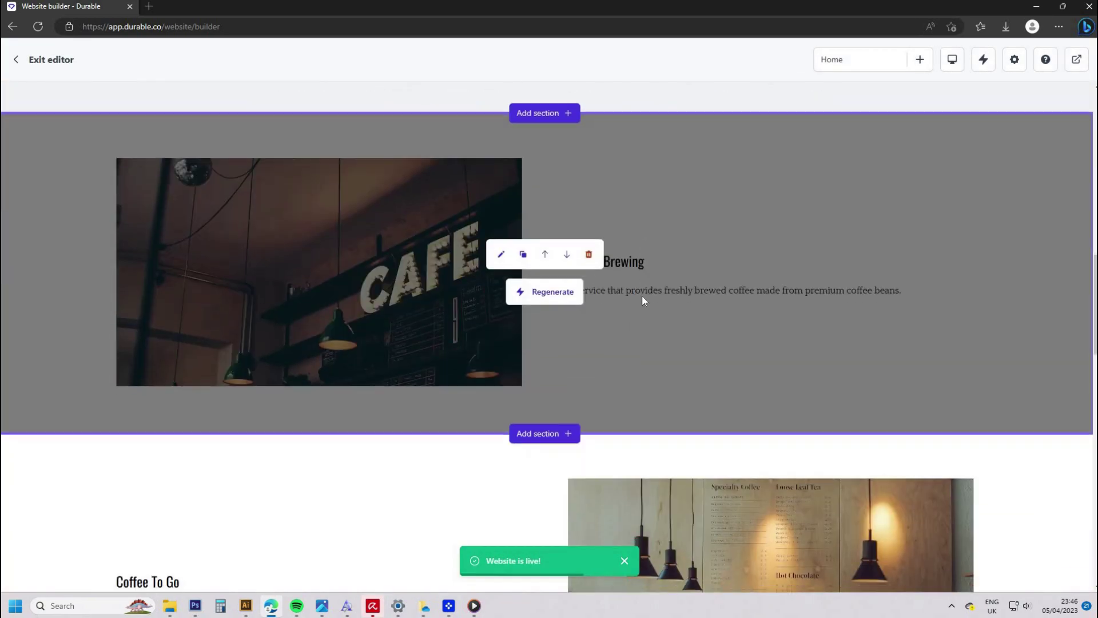
pyautogui.scroll(-8, 640, 302)
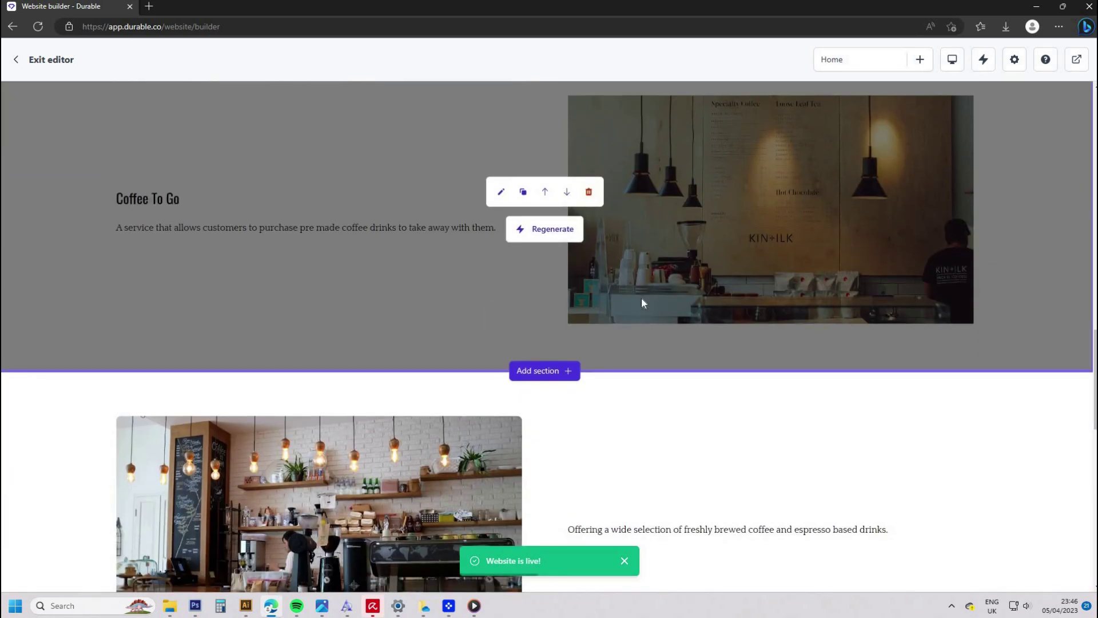
pyautogui.scroll(-5, 652, 293)
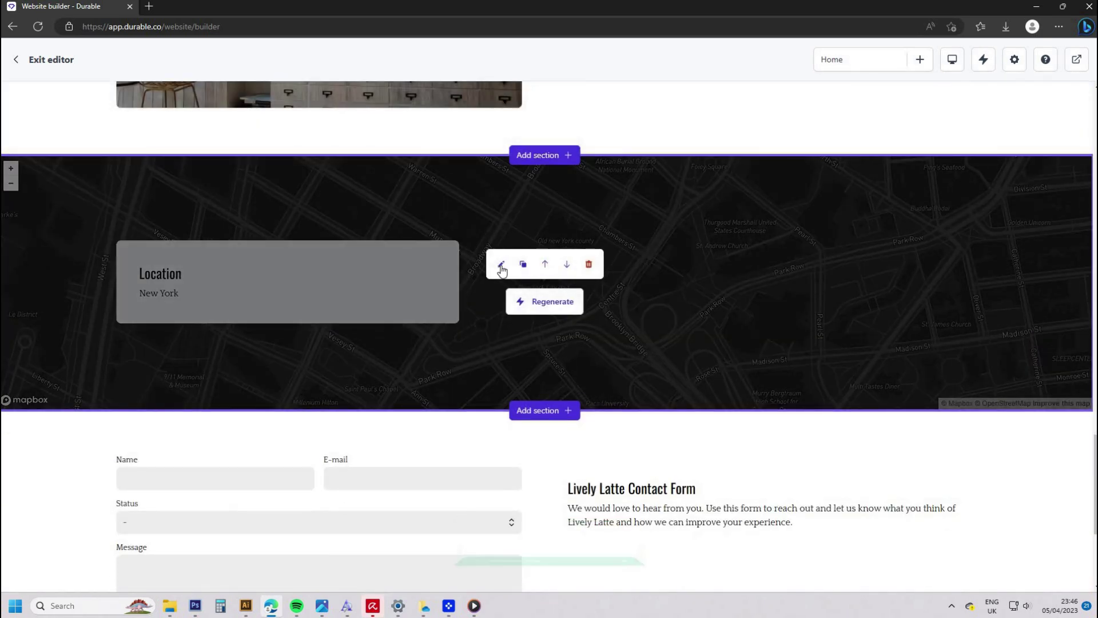
pyautogui.click(510, 268)
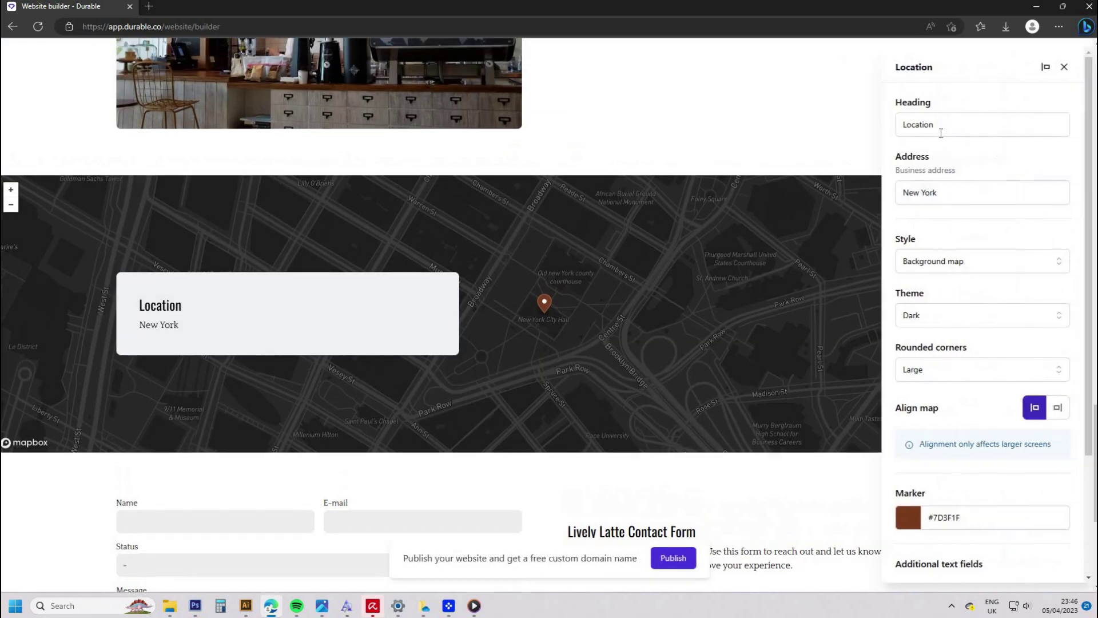
pyautogui.press('Tab')
pyautogui.hotkey('ctrl', 'a')
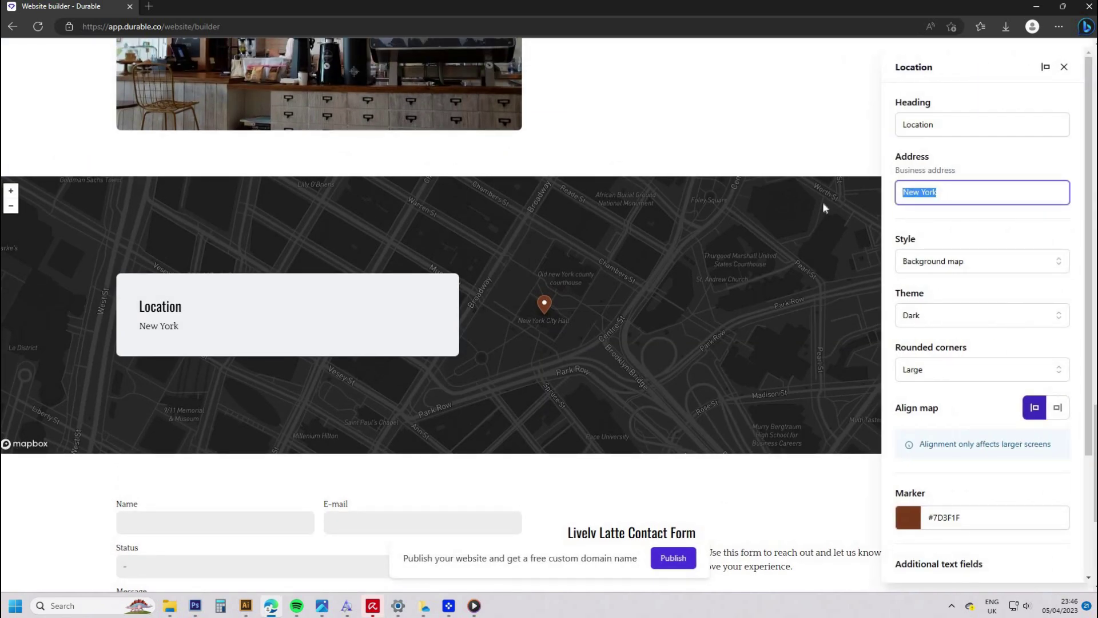
pyautogui.write('London')
pyautogui.press('Return')
pyautogui.click(943, 323)
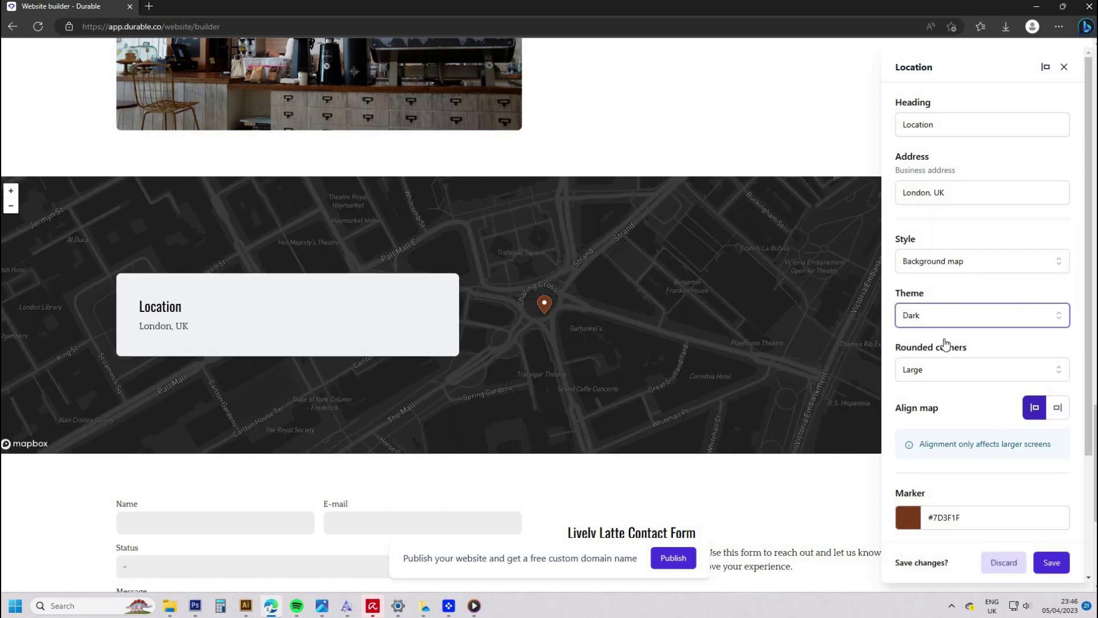
# Step: Give the map the Streets theme and save the Location section
pyautogui.click(944, 343)
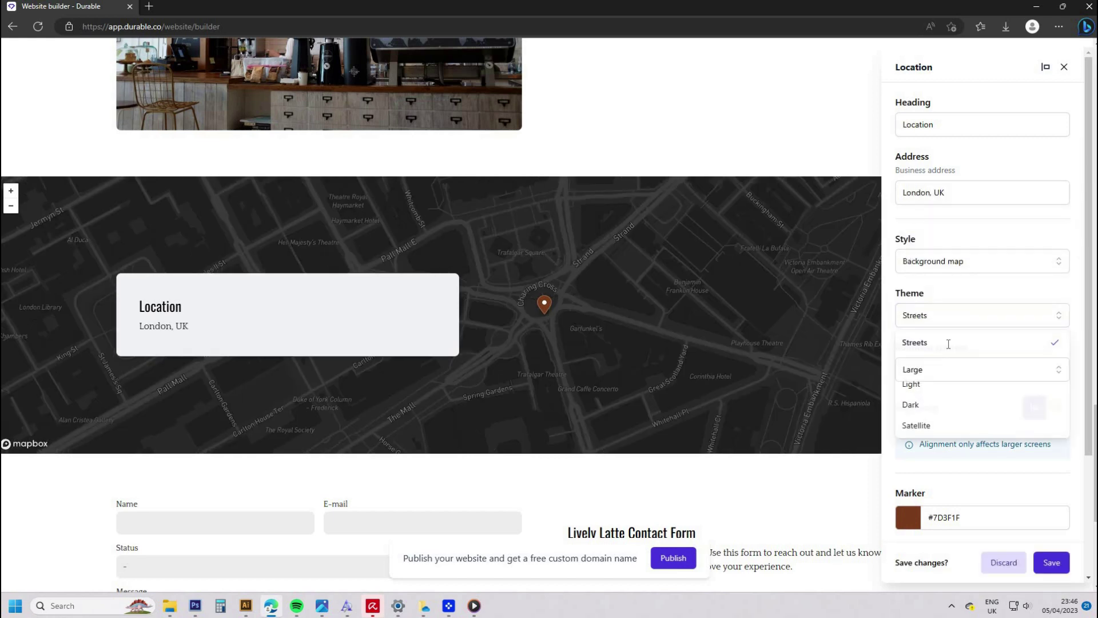
pyautogui.scroll(-3, 958, 325)
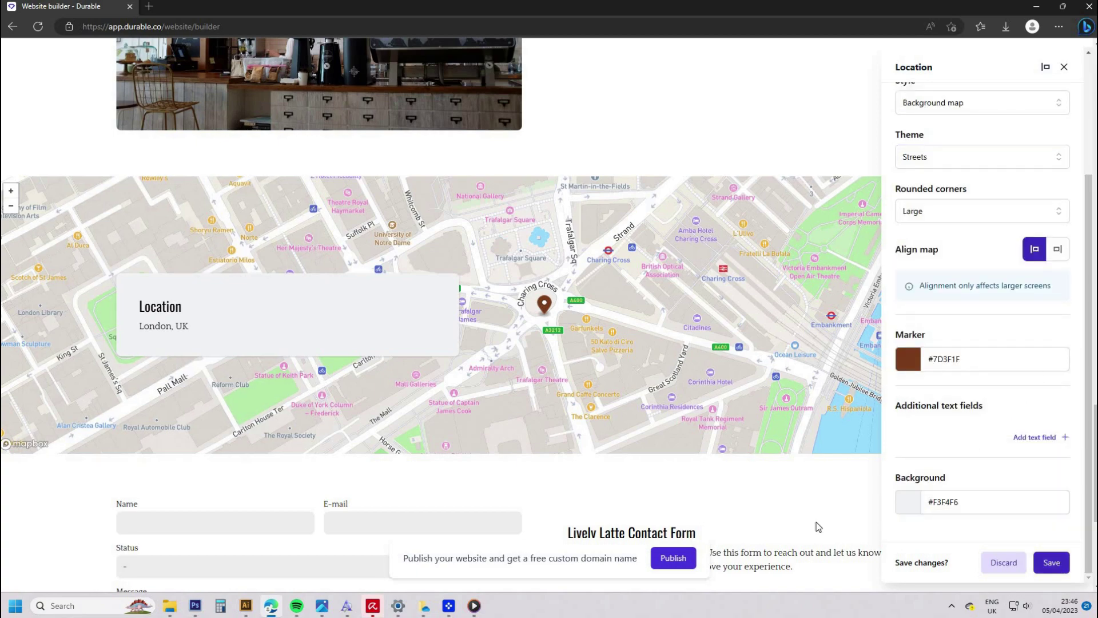
pyautogui.click(1051, 562)
pyautogui.scroll(-5, 596, 338)
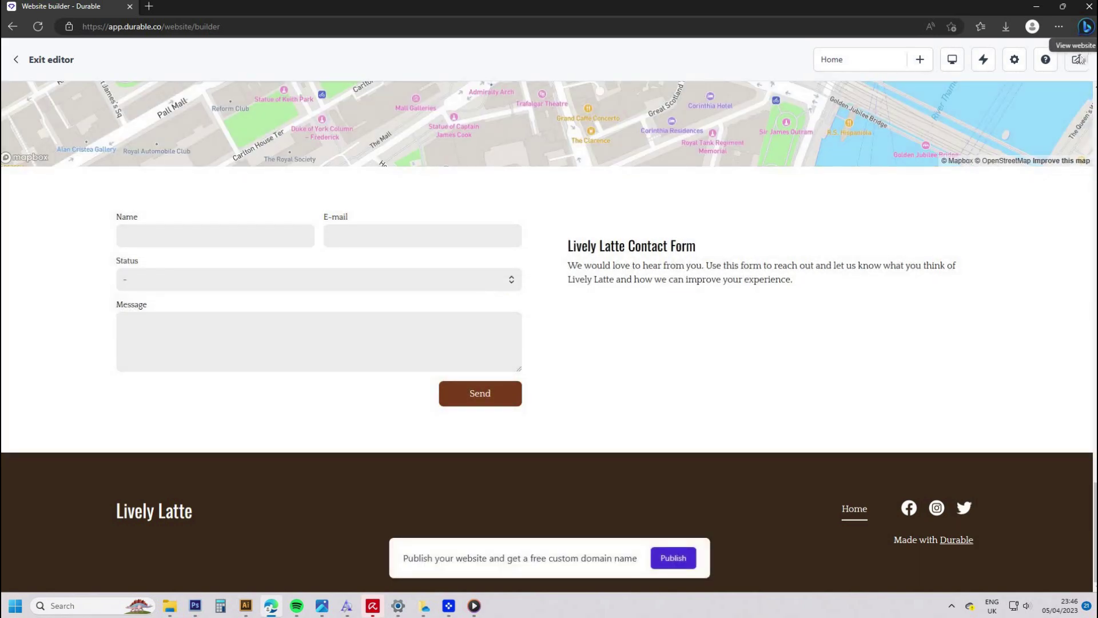
# Step: Open the live Lively Latte site in a new tab via its temporary link and scroll through it
pyautogui.click(1080, 59)
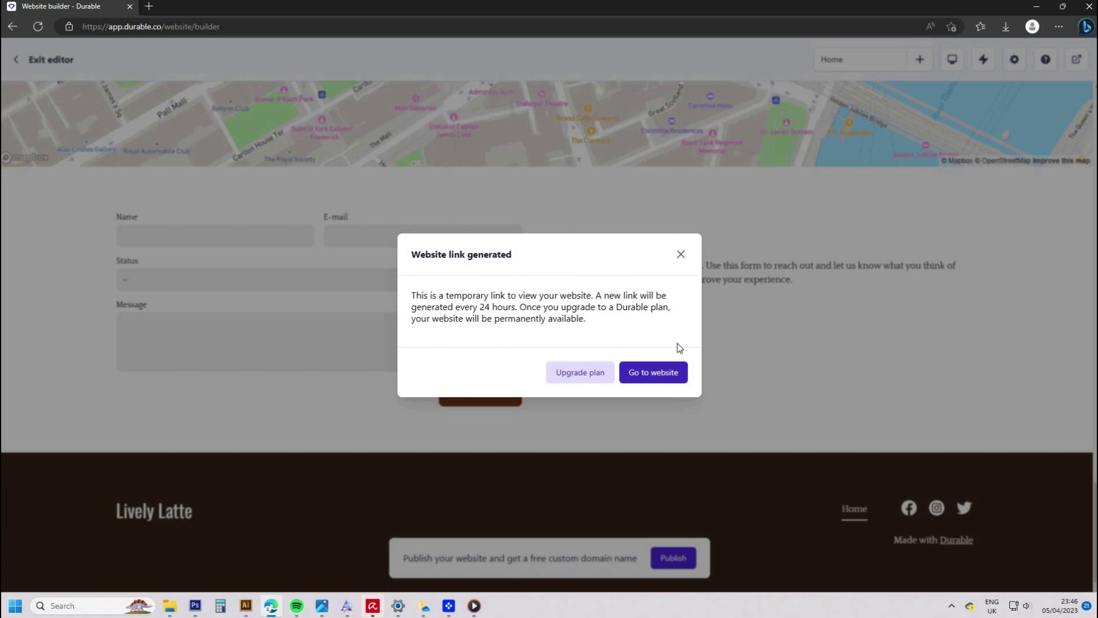
pyautogui.click(669, 369)
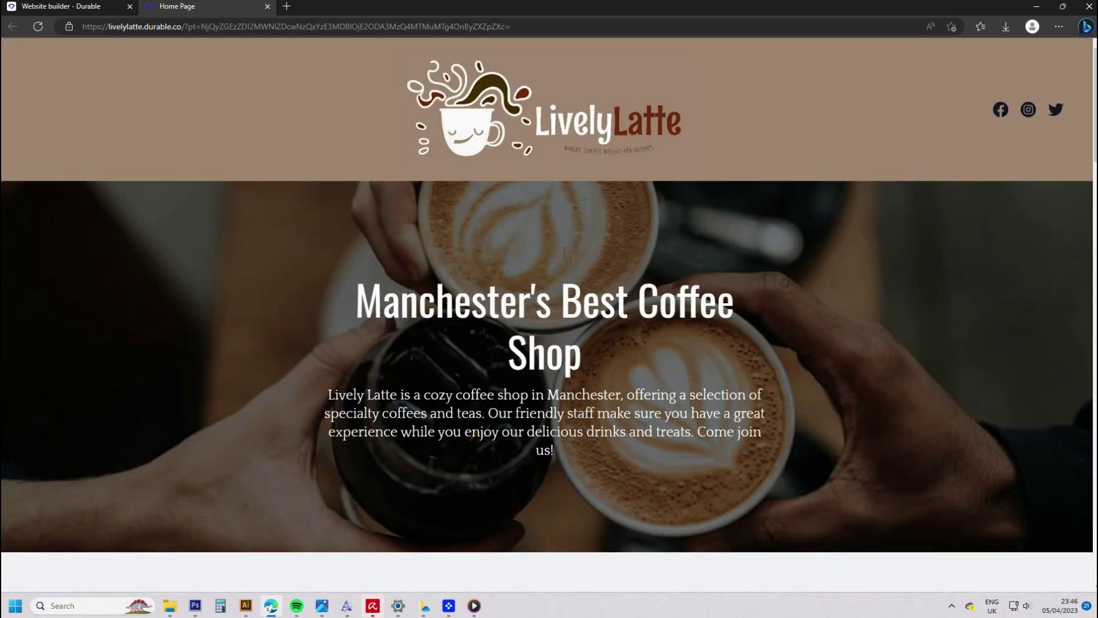
pyautogui.scroll(-20, 565, 251)
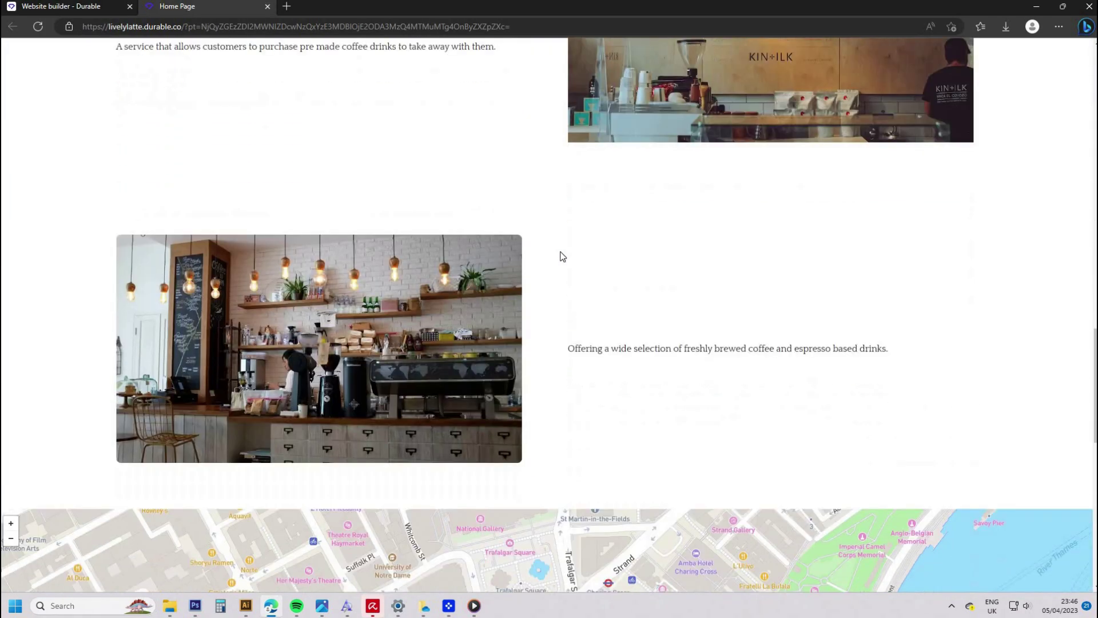
pyautogui.scroll(-5, 564, 257)
pyautogui.scroll(20, 458, 172)
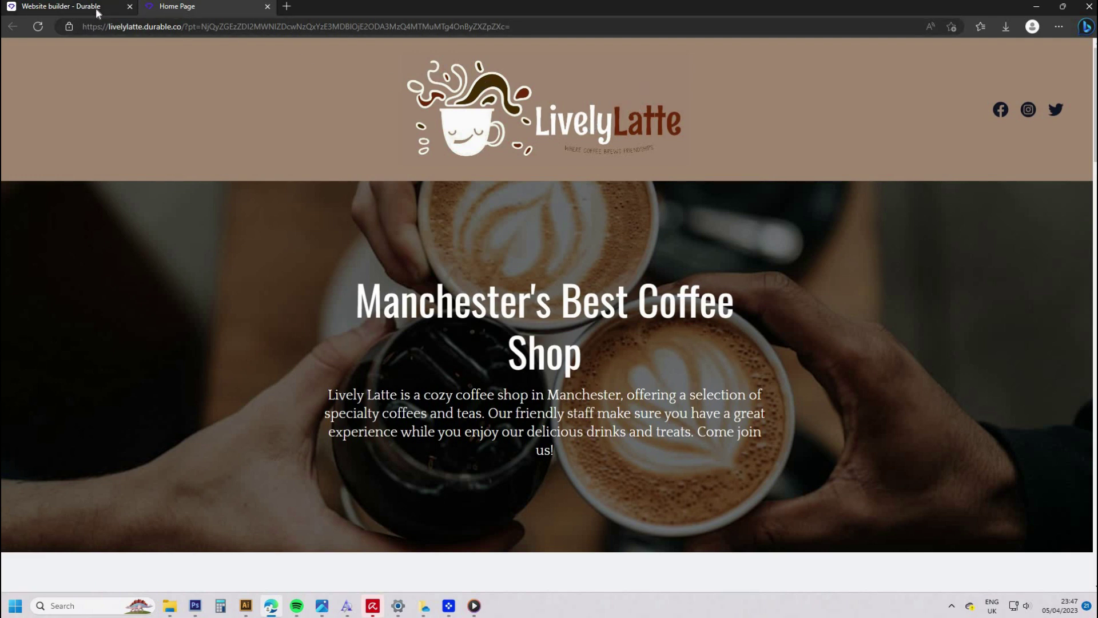
# Step: Back in the builder, preview the site in Phone landscape, then Phone portrait layout
pyautogui.click(61, 6)
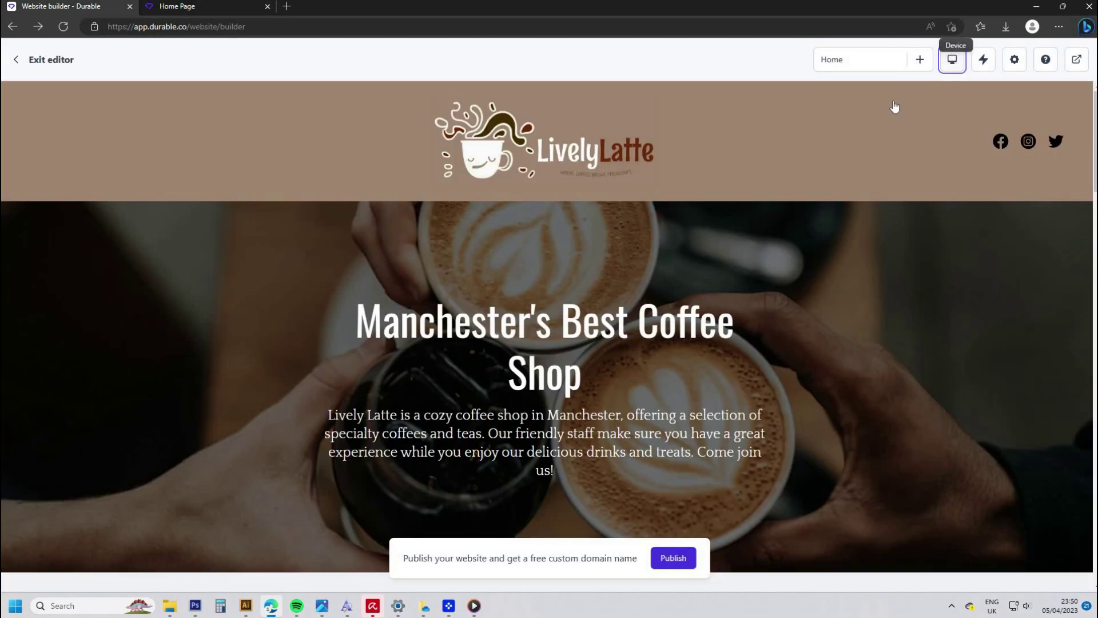
pyautogui.click(952, 59)
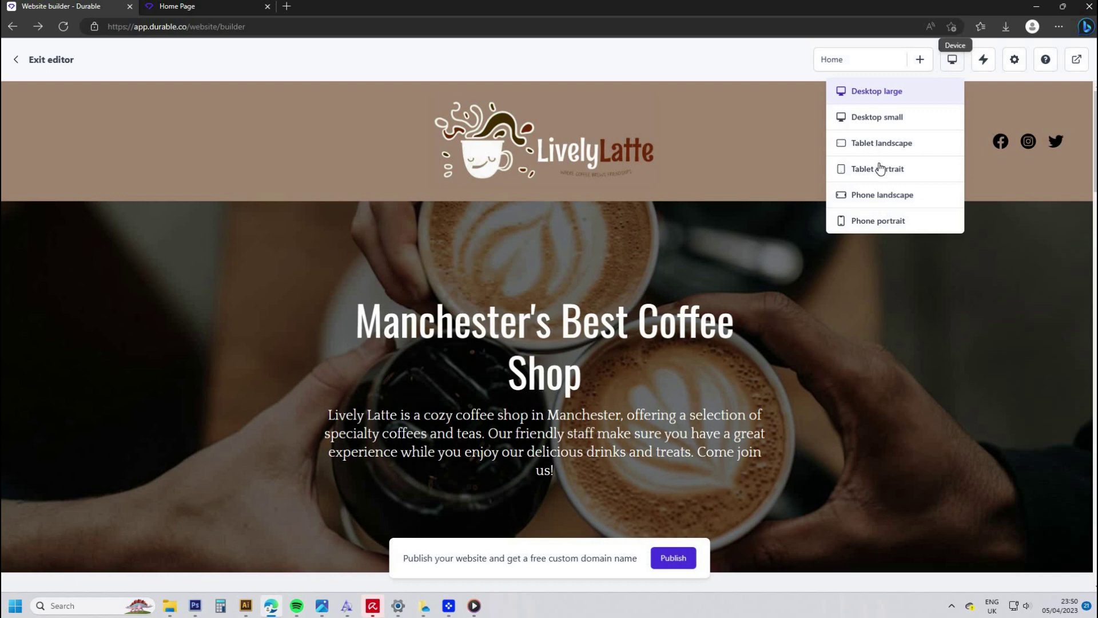
pyautogui.click(889, 202)
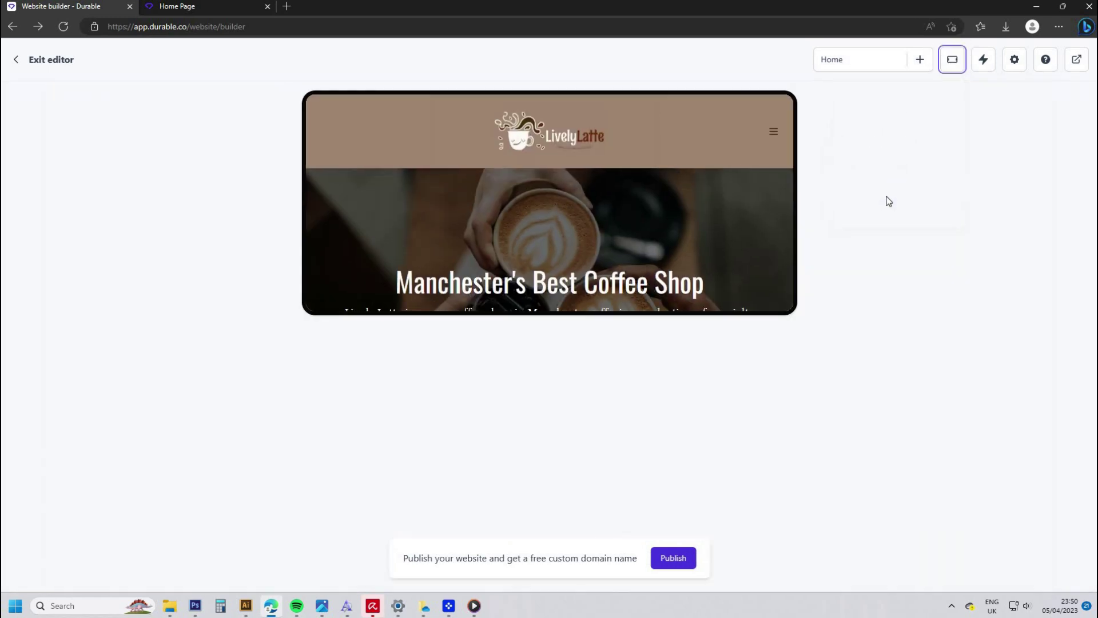
pyautogui.click(951, 59)
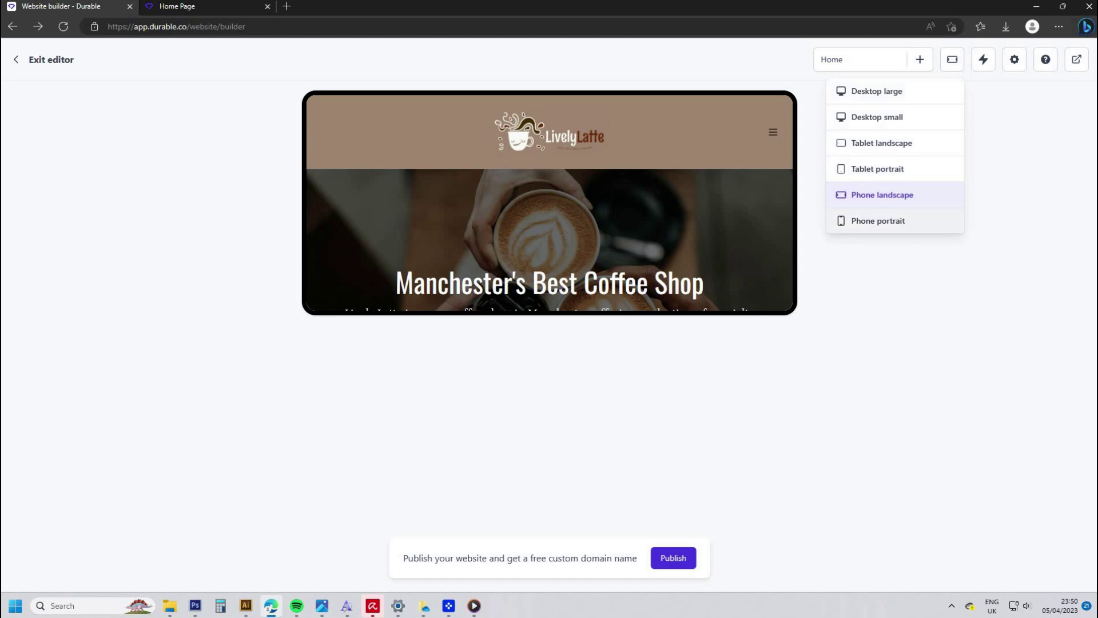
pyautogui.click(913, 221)
pyautogui.scroll(-20, 551, 231)
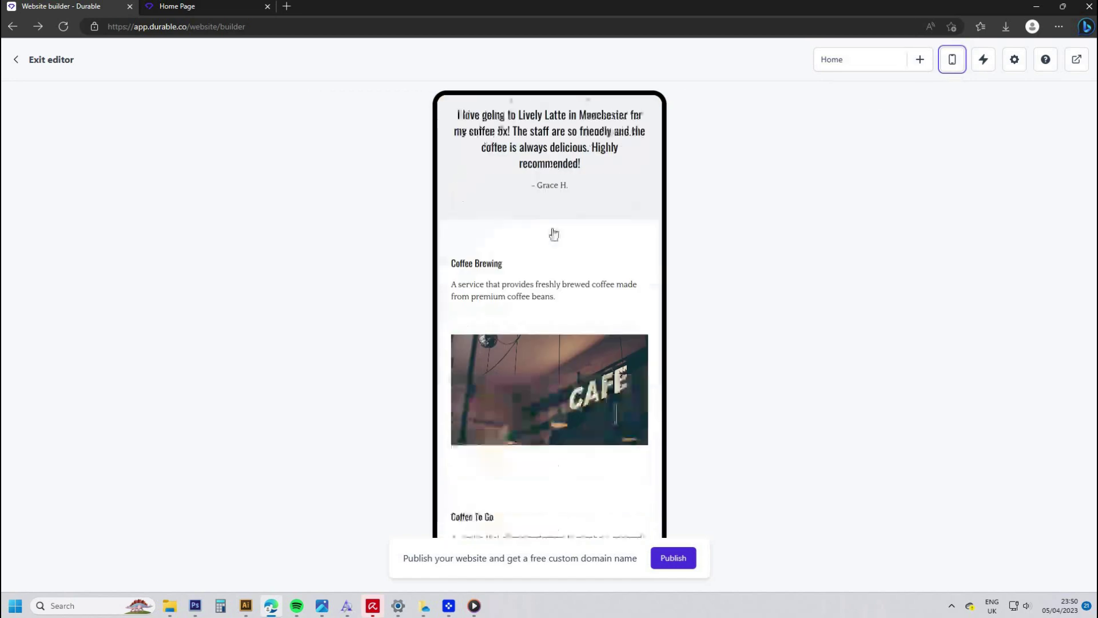
pyautogui.scroll(10, 550, 260)
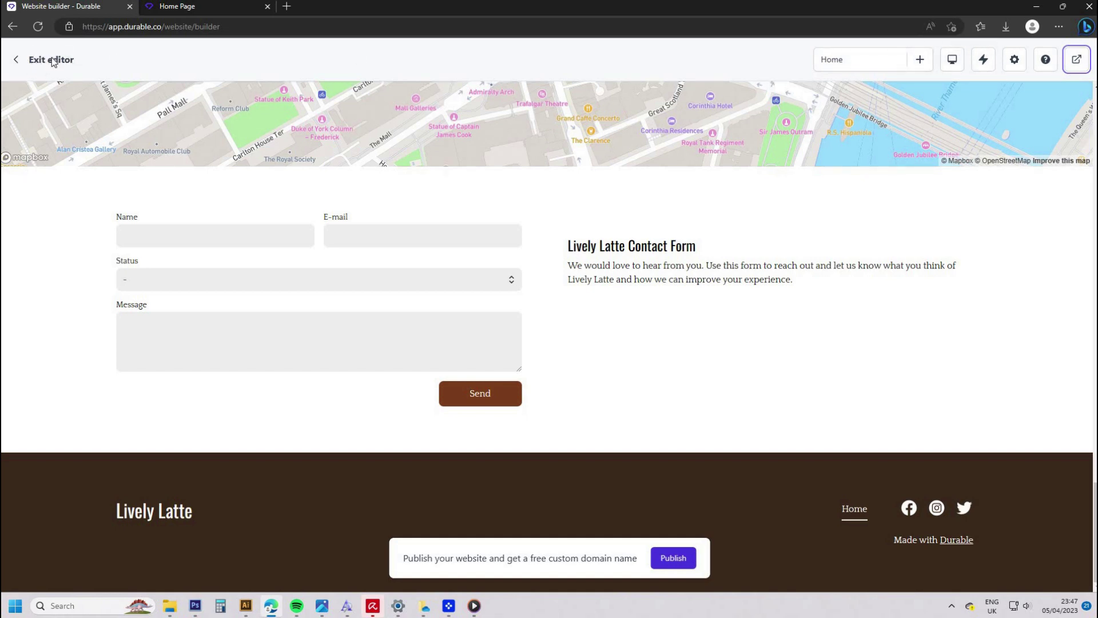
# Step: From the dashboard's Settings, try changing the website Status to Public
pyautogui.click(51, 60)
pyautogui.click(795, 151)
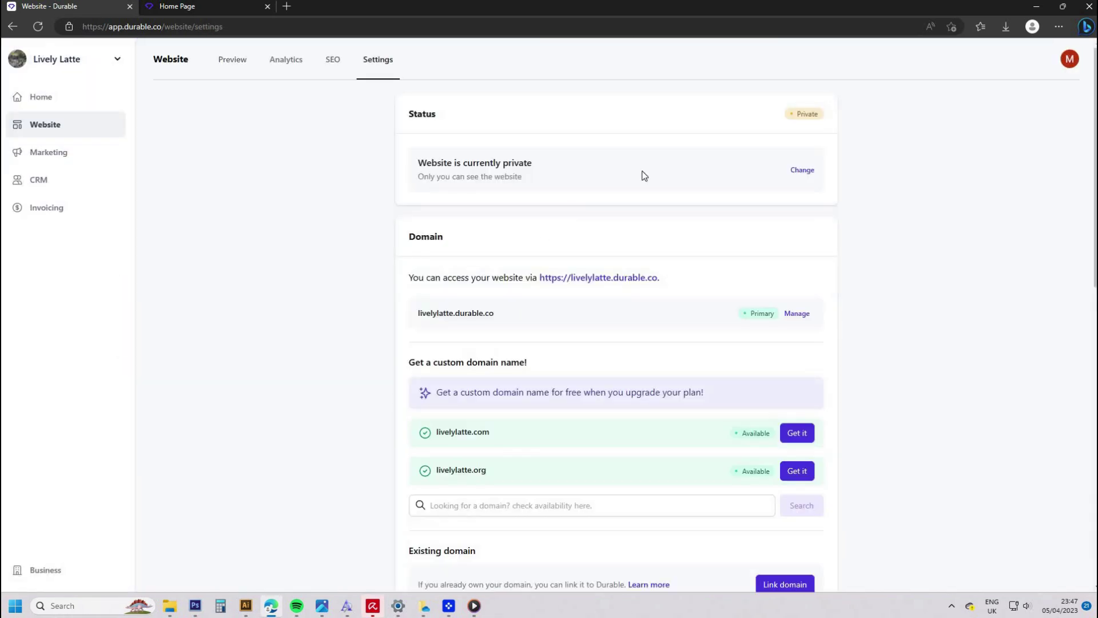
pyautogui.click(798, 170)
pyautogui.click(463, 214)
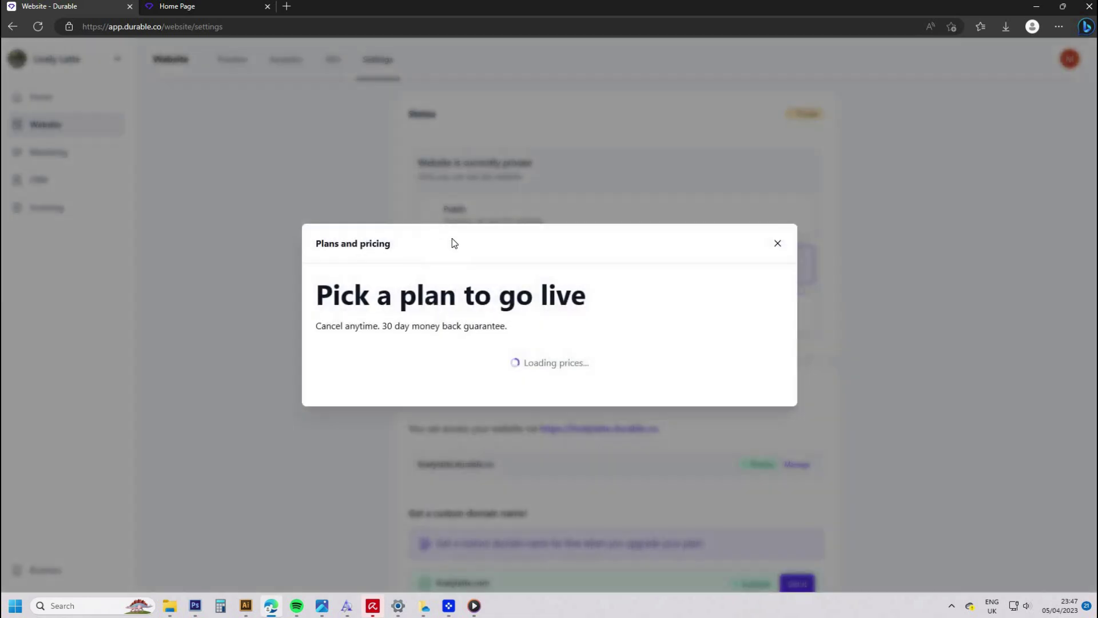
# Step: Review the plans, e.g. Starter at $12/month and custom domain, then close without upgrading
pyautogui.moveTo(452, 258); pyautogui.dragTo(524, 258)
pyautogui.click(507, 262)
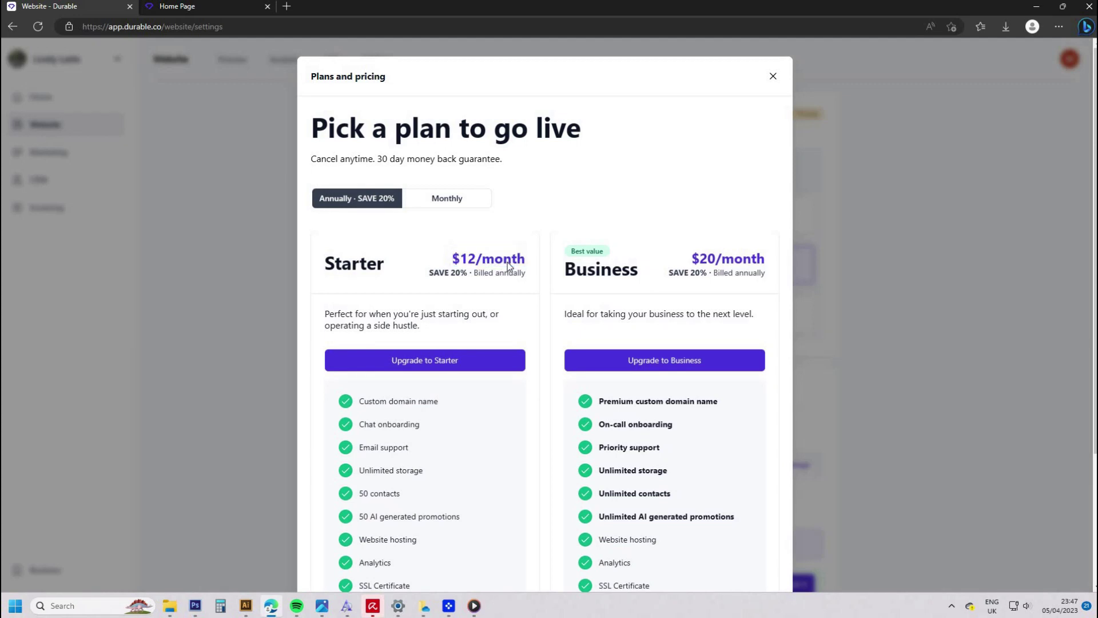
pyautogui.scroll(-3, 503, 268)
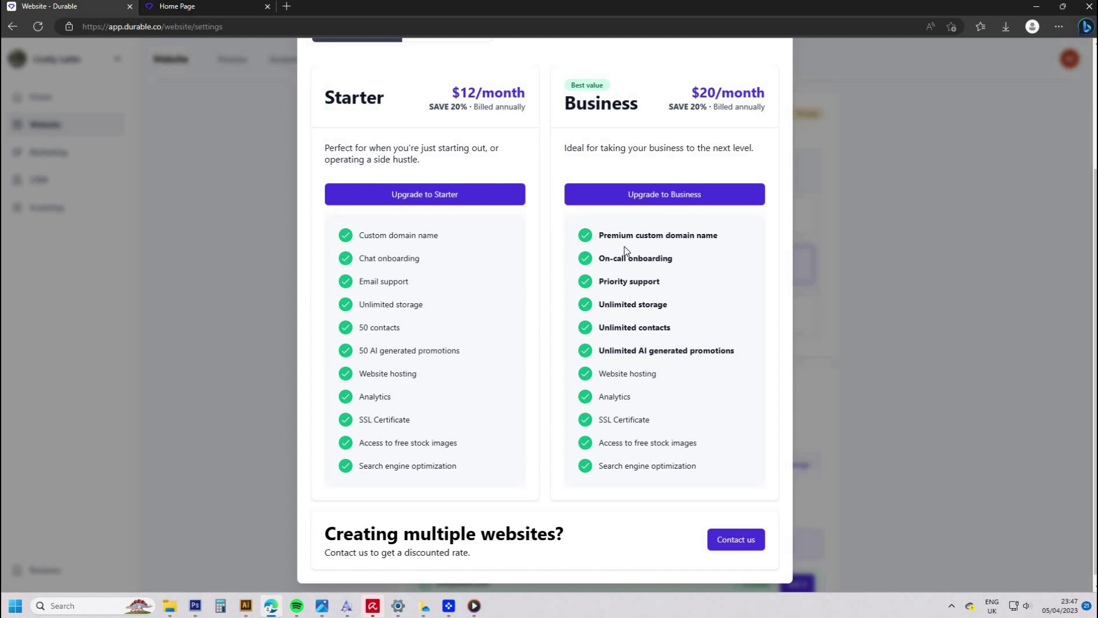
pyautogui.moveTo(719, 236); pyautogui.dragTo(598, 236)
pyautogui.click(697, 391)
pyautogui.scroll(3, 747, 123)
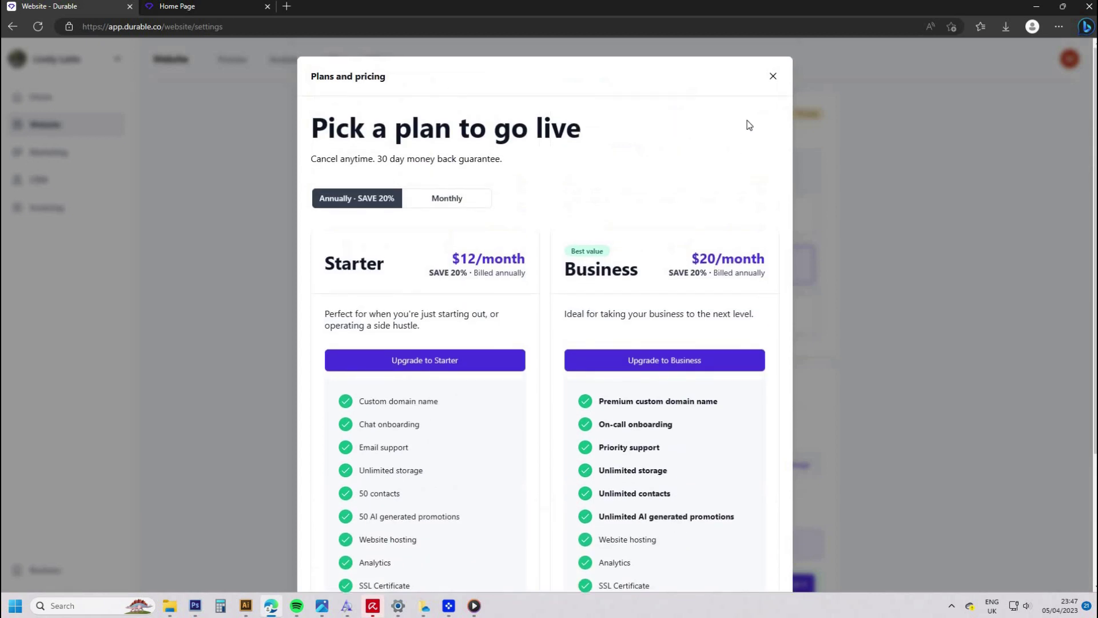
pyautogui.click(771, 80)
pyautogui.moveTo(490, 250); pyautogui.dragTo(530, 298)
pyautogui.scroll(3, 514, 282)
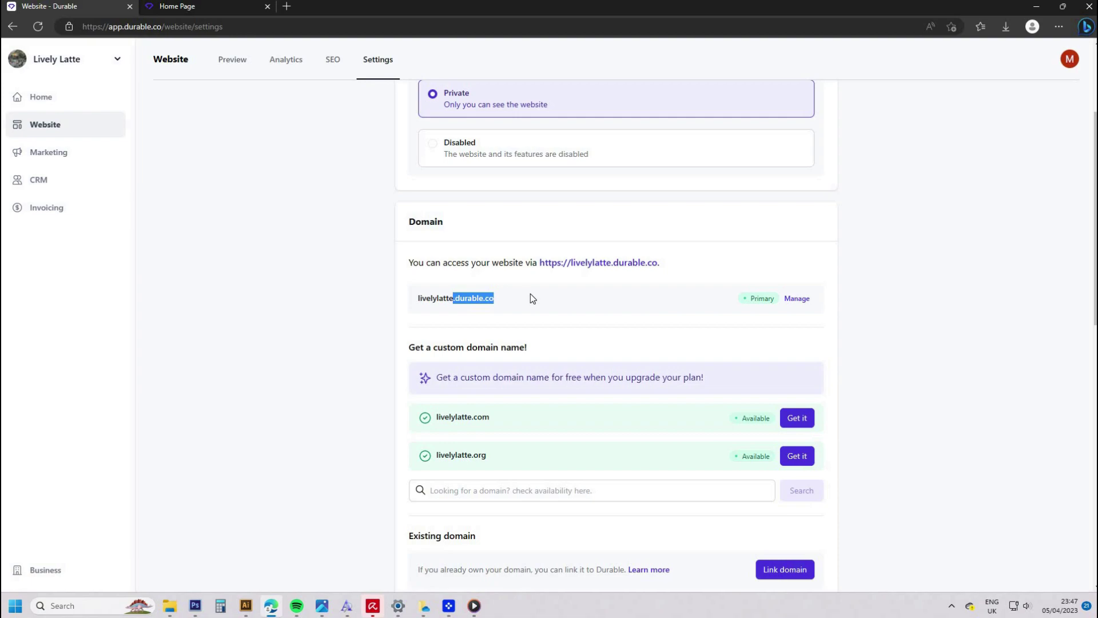
pyautogui.click(533, 294)
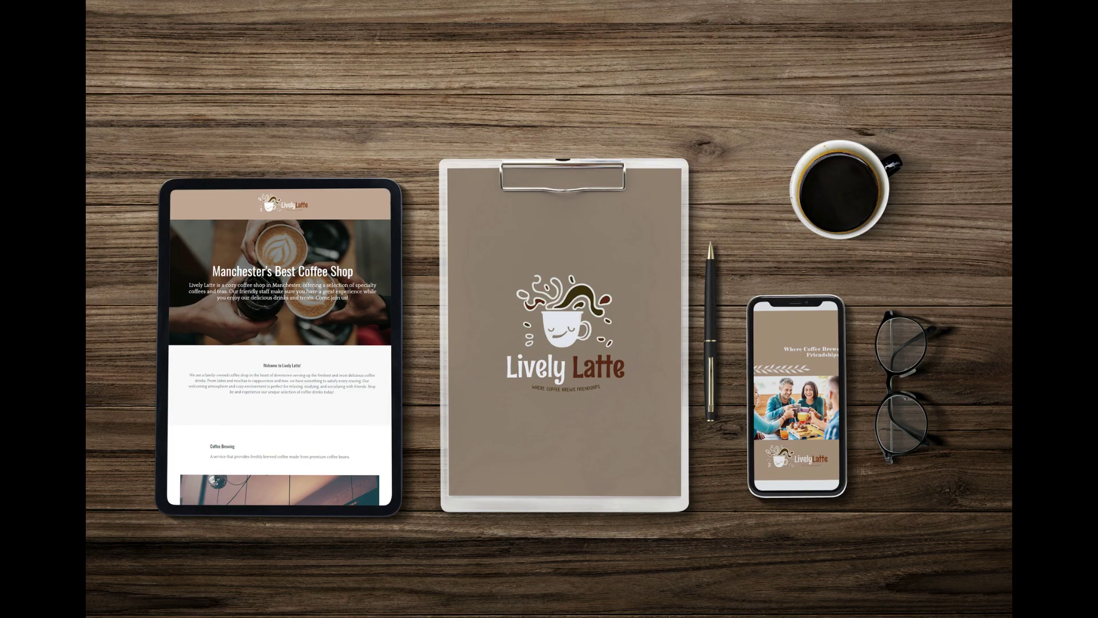